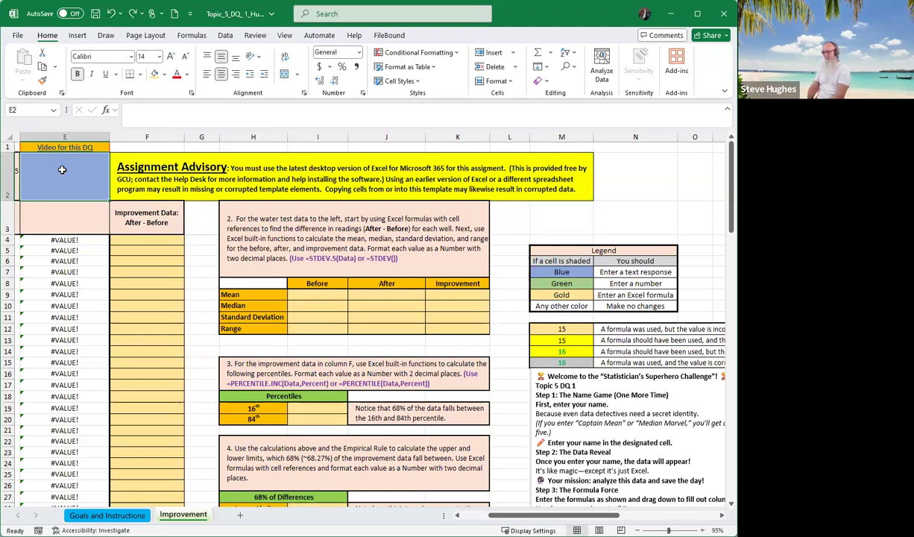
Enter the student's nickname in cell E2 so the after-treatment well readings replace the #VALUE! errors
{"action": "type", "text": "M"}
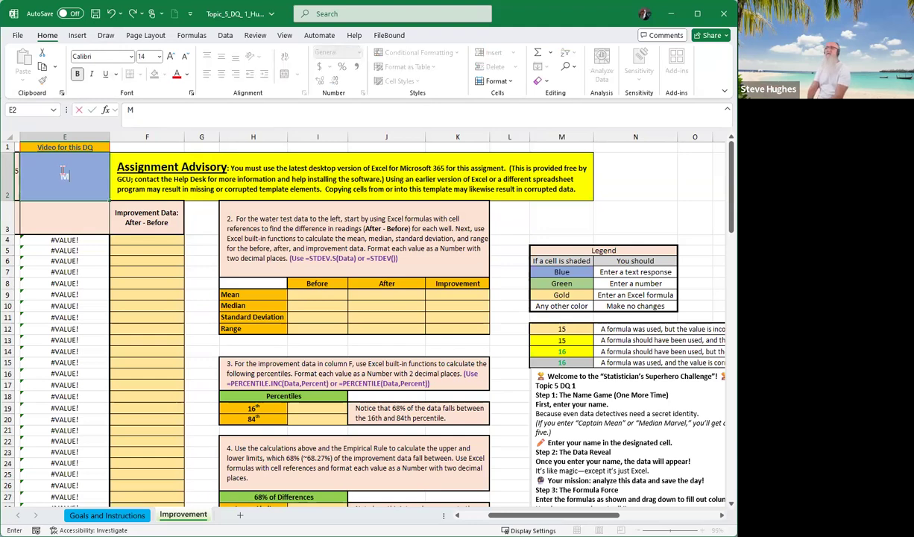
{"action": "type", "text": "ath Whisperer"}
{"action": "key", "text": "Return"}
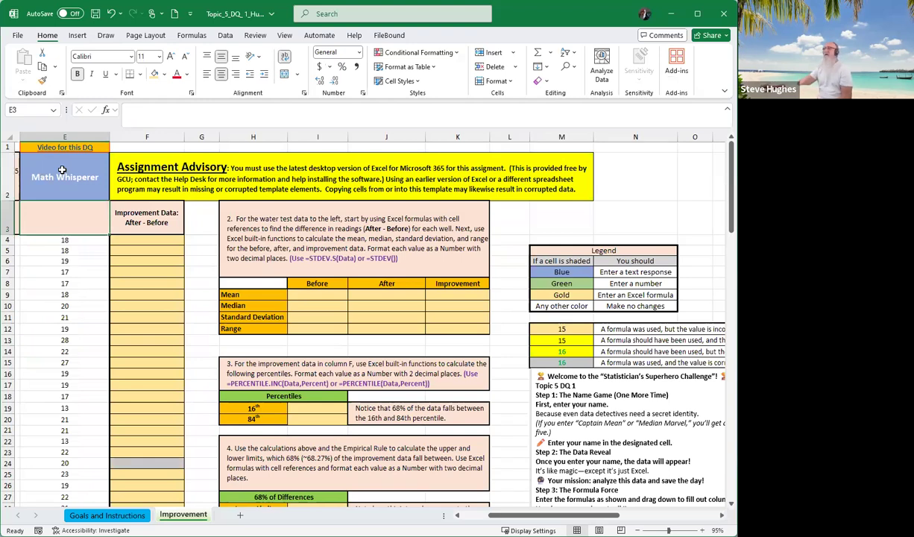
Enter =E4-D4 in F4 to compute the first well's improvement of -8
{"action": "left_click", "coordinate": [136, 240]}
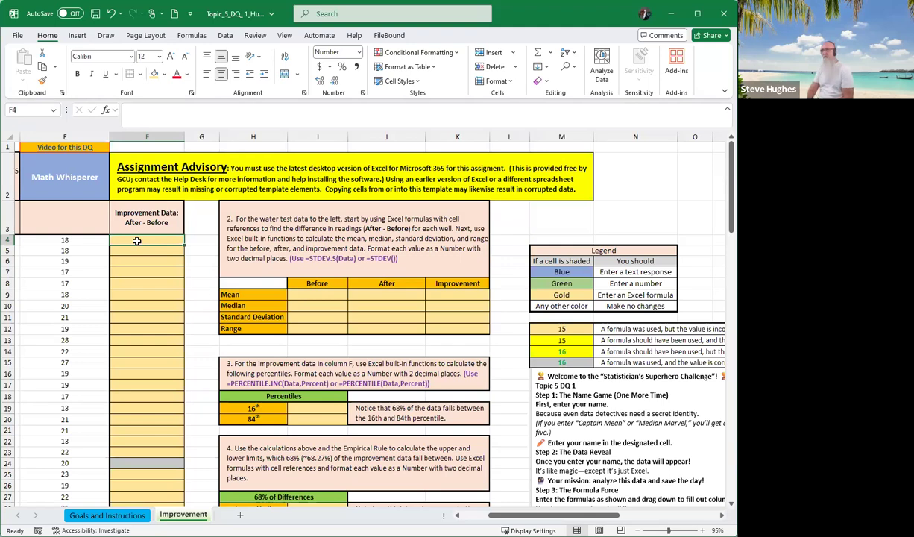
{"action": "type", "text": "="}
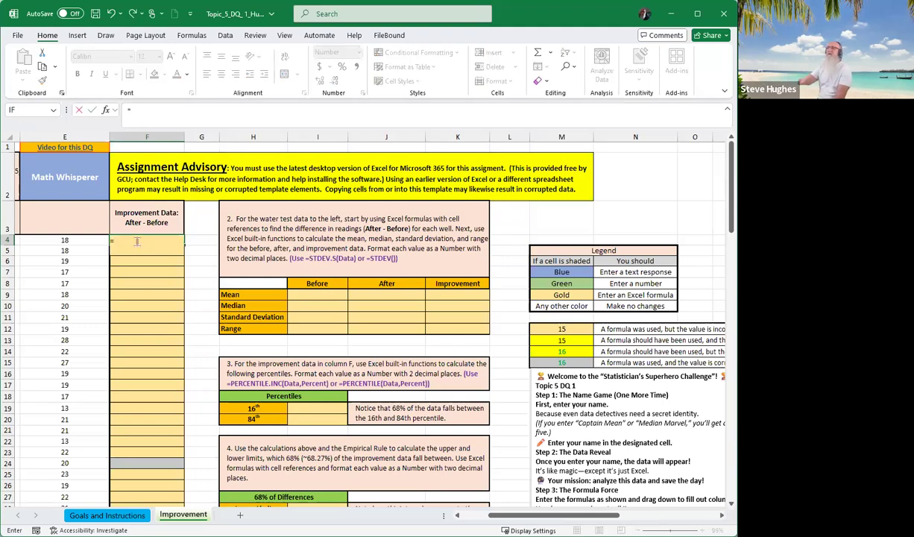
{"action": "left_click", "coordinate": [62, 238]}
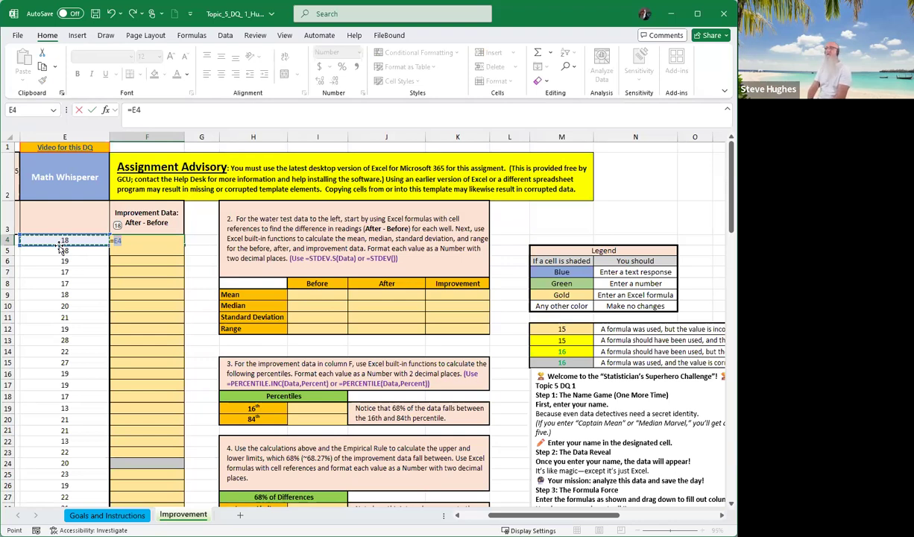
{"action": "type", "text": "-D4"}
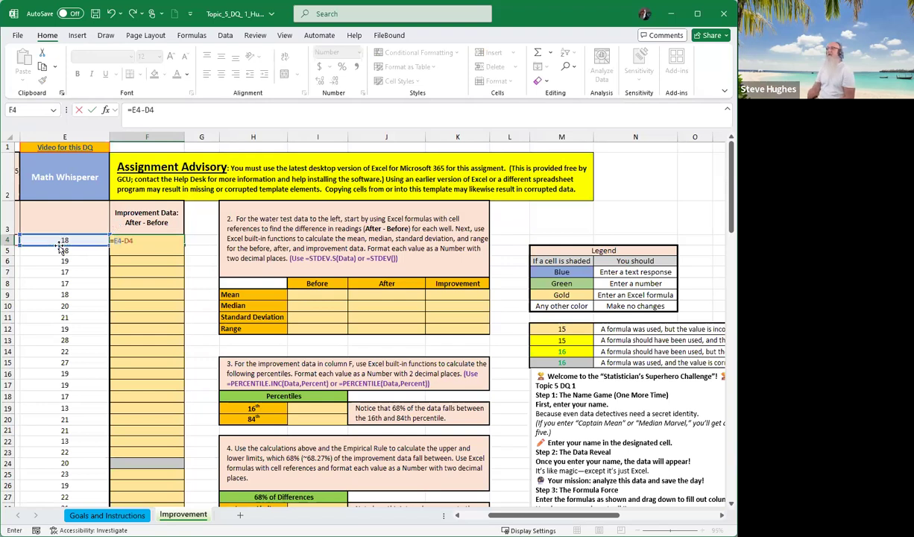
{"action": "key", "text": "Return"}
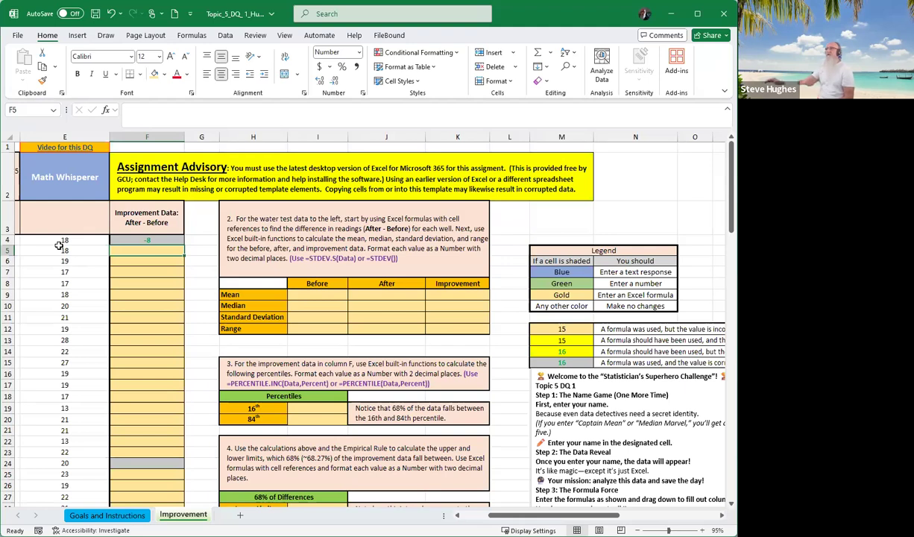
Fill F4's improvement formula down column F so every well shows its improvement value
{"action": "left_click", "coordinate": [152, 240]}
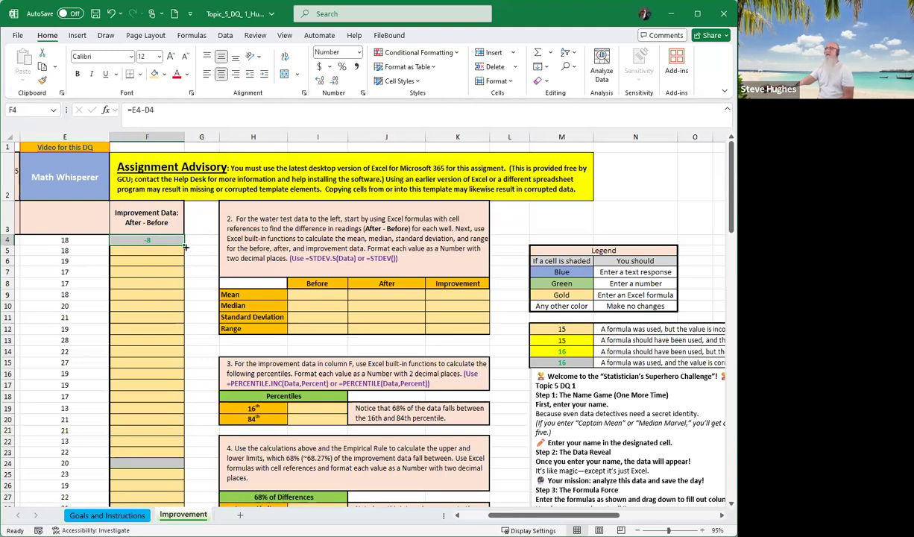
{"action": "left_click_drag", "start_coordinate": [186, 247], "coordinate": [161, 475]}
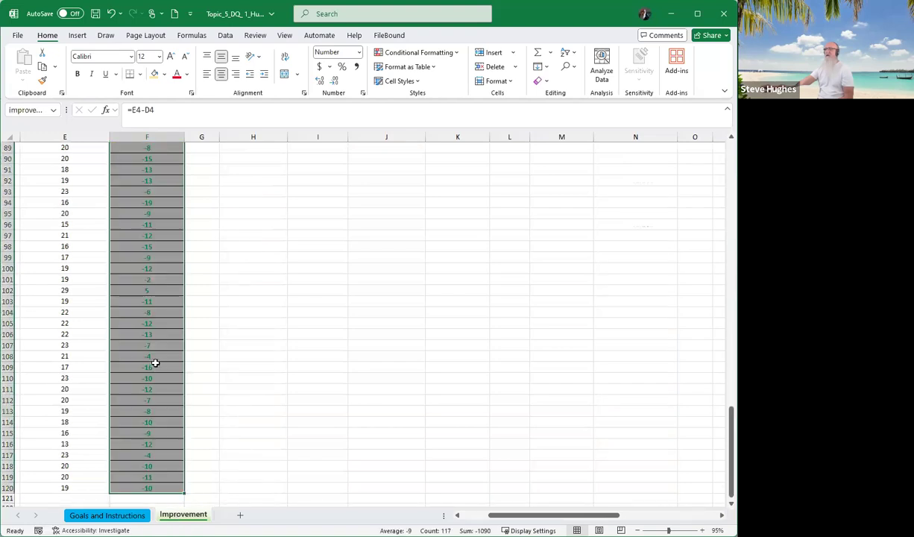
{"action": "scroll", "coordinate": [150, 294], "scroll_direction": "up", "scroll_amount": 16}
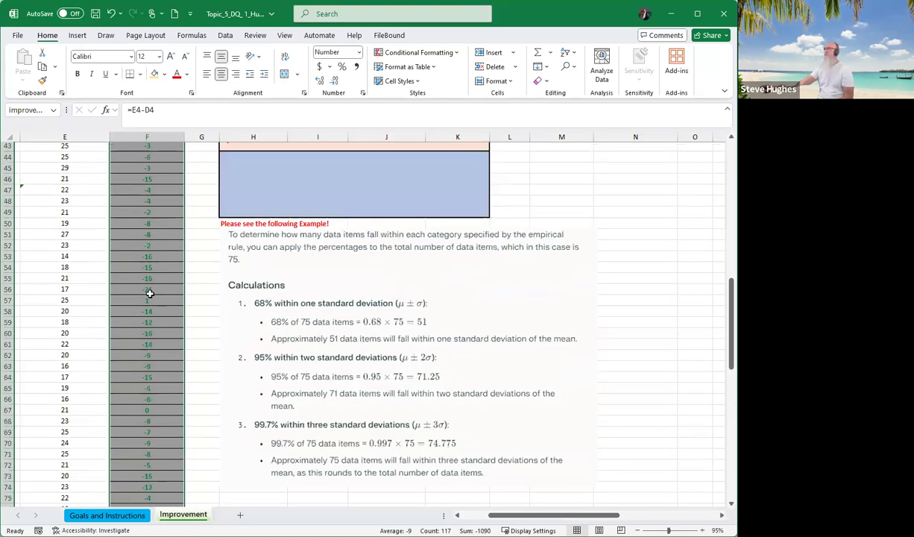
{"action": "scroll", "coordinate": [150, 295], "scroll_direction": "up", "scroll_amount": 10}
{"action": "scroll", "coordinate": [149, 292], "scroll_direction": "up", "scroll_amount": 2}
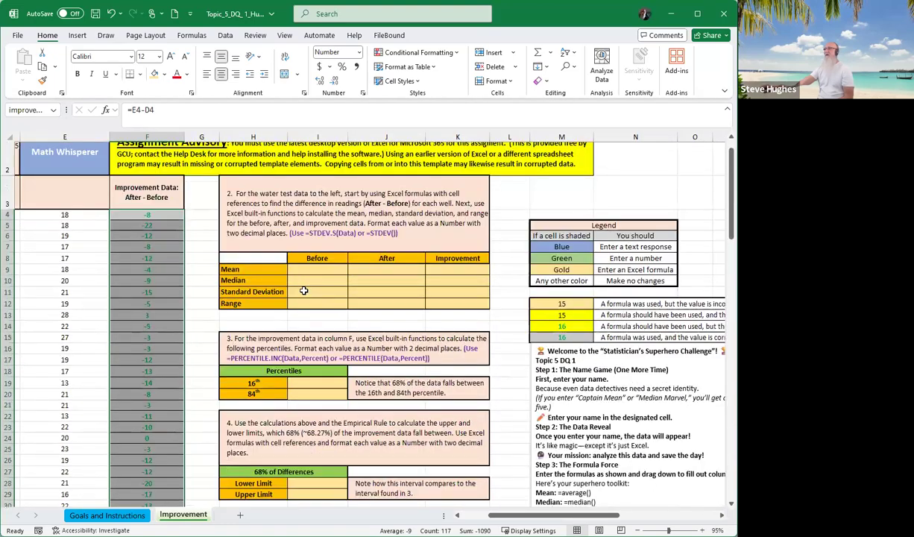
{"action": "left_click", "coordinate": [307, 284]}
Copy the Before Treatment header into E3 and change its text to 'After Treatment'
{"action": "left_click", "coordinate": [299, 267]}
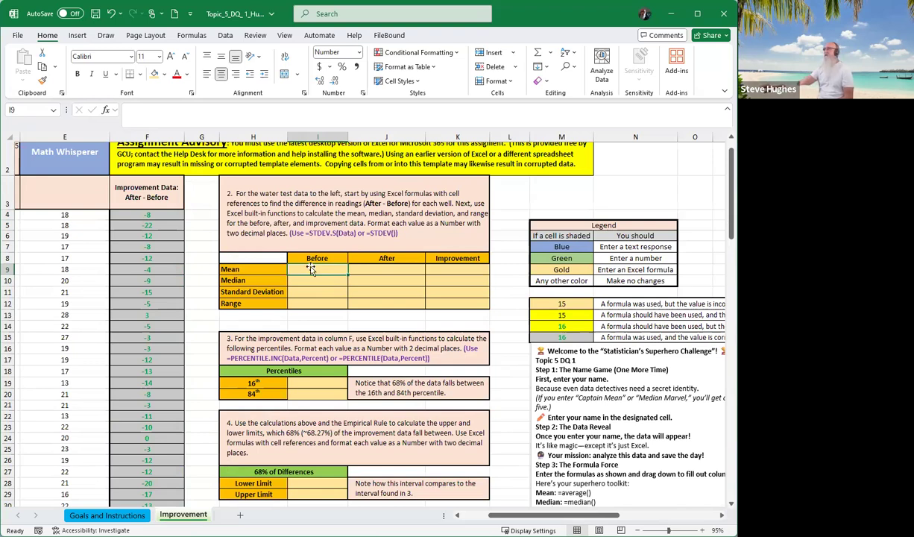
{"action": "left_click_drag", "start_coordinate": [511, 514], "coordinate": [485, 514]}
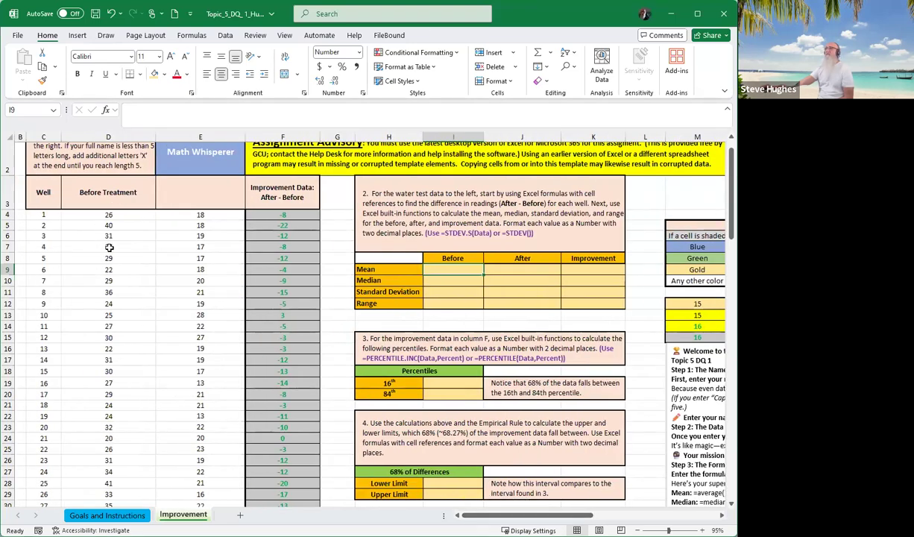
{"action": "left_click", "coordinate": [188, 180]}
{"action": "left_click", "coordinate": [106, 190]}
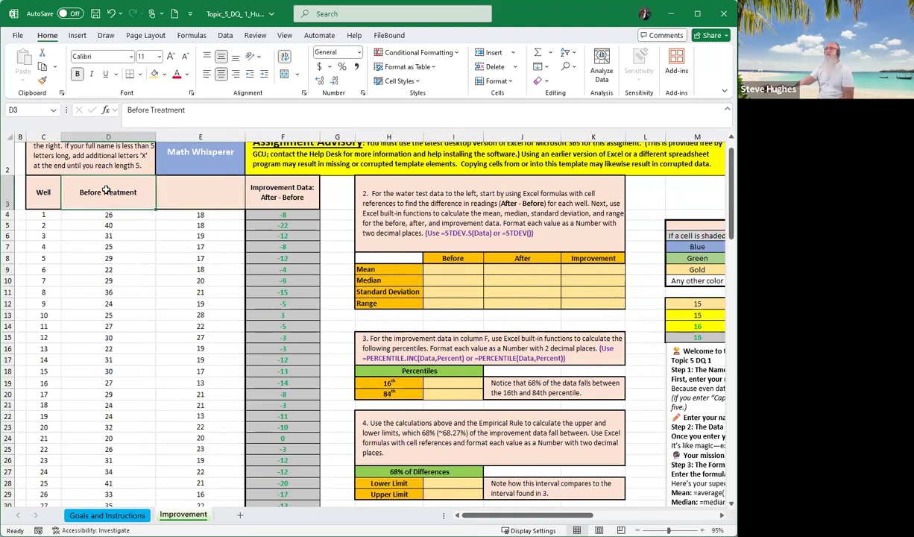
{"action": "key", "text": "ctrl+c"}
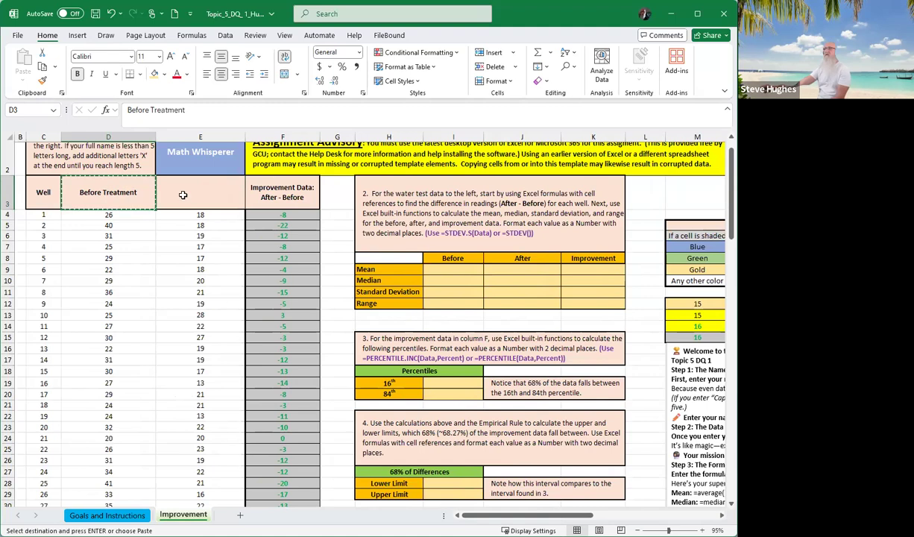
{"action": "left_click", "coordinate": [182, 194]}
{"action": "key", "text": "ctrl+v"}
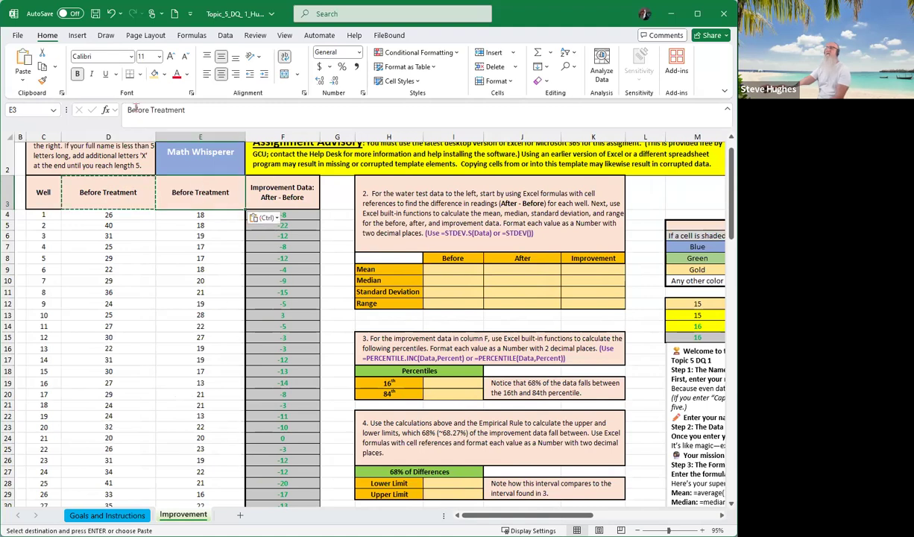
{"action": "left_click", "coordinate": [138, 110]}
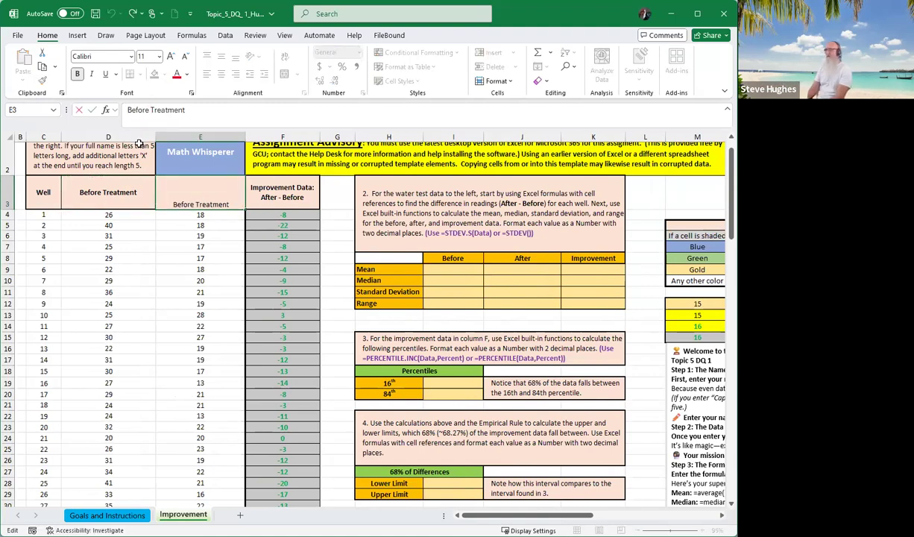
{"action": "key", "text": "BackSpace"}
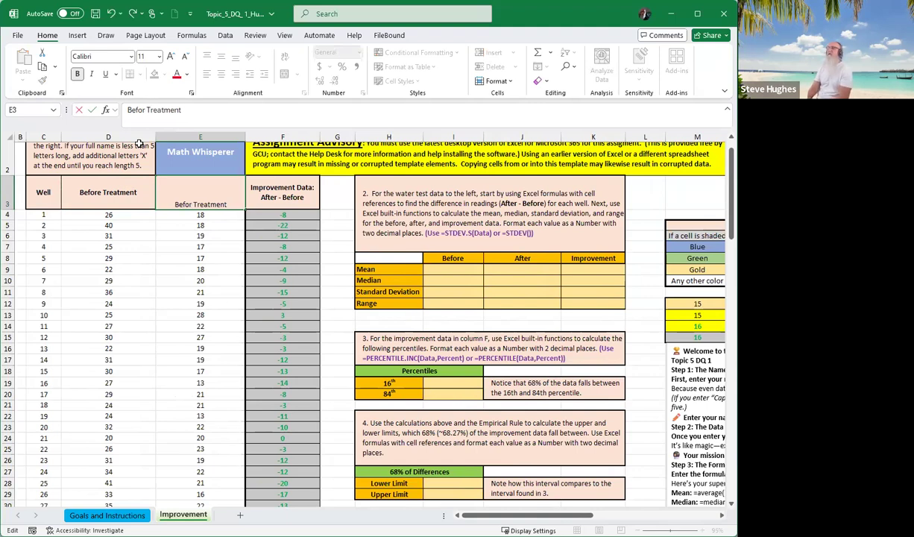
{"action": "key", "text": "BackSpace"}
{"action": "key", "text": "BackSpace"}
{"action": "key", "text": "BackSpace"}
{"action": "key", "text": "BackSpace"}
{"action": "key", "text": "BackSpace"}
{"action": "type", "text": "After"}
{"action": "key", "text": "Return"}
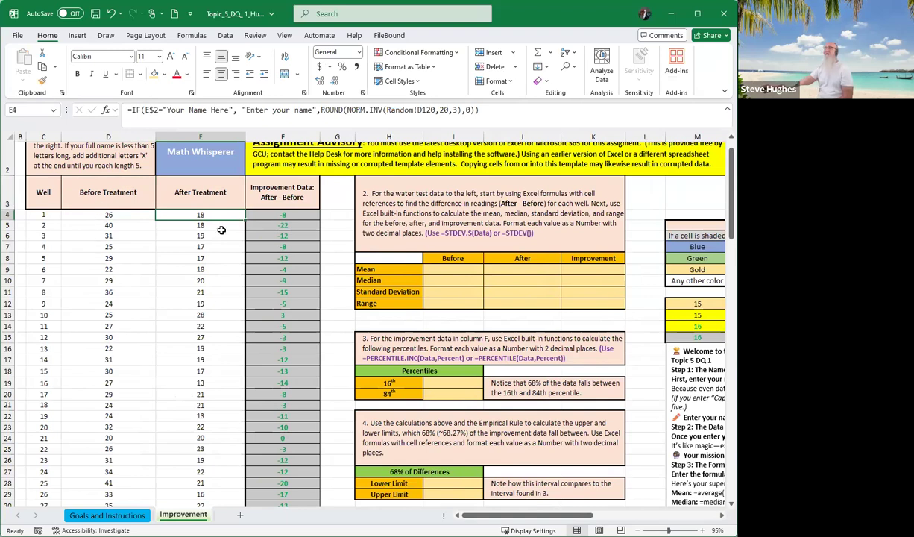
Enter =AVERAGE(D:D) and =MEDIAN(D:D) for Before readings, giving mean 29.72 and median 30.00
{"action": "left_click", "coordinate": [424, 269]}
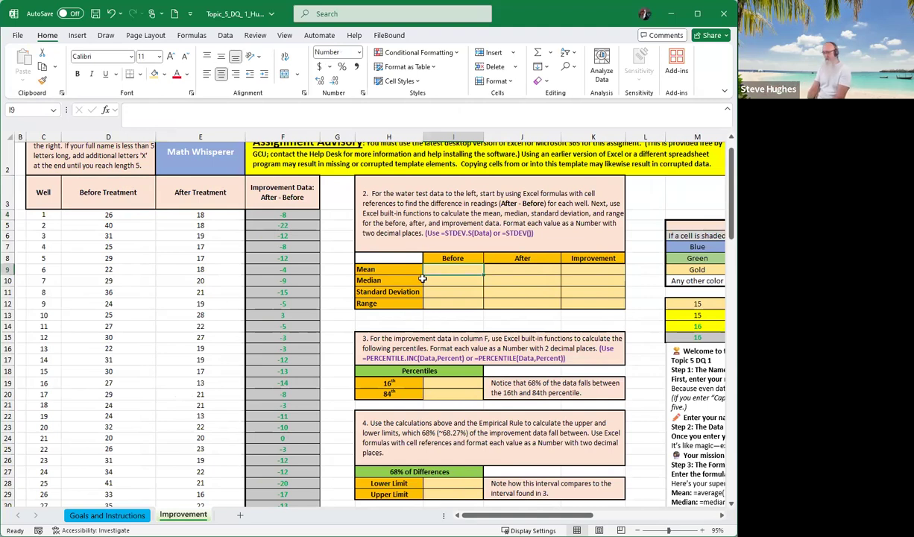
{"action": "type", "text": "="}
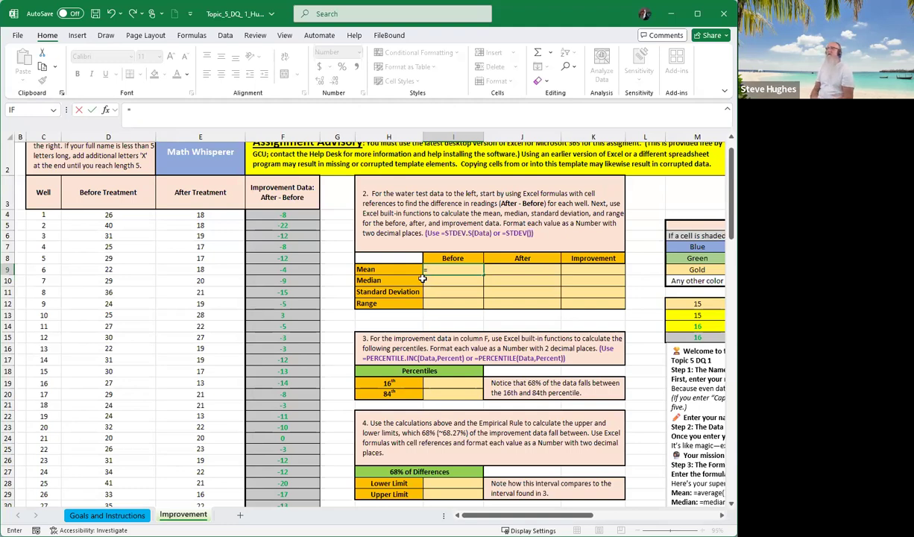
{"action": "type", "text": "average(d:d)"}
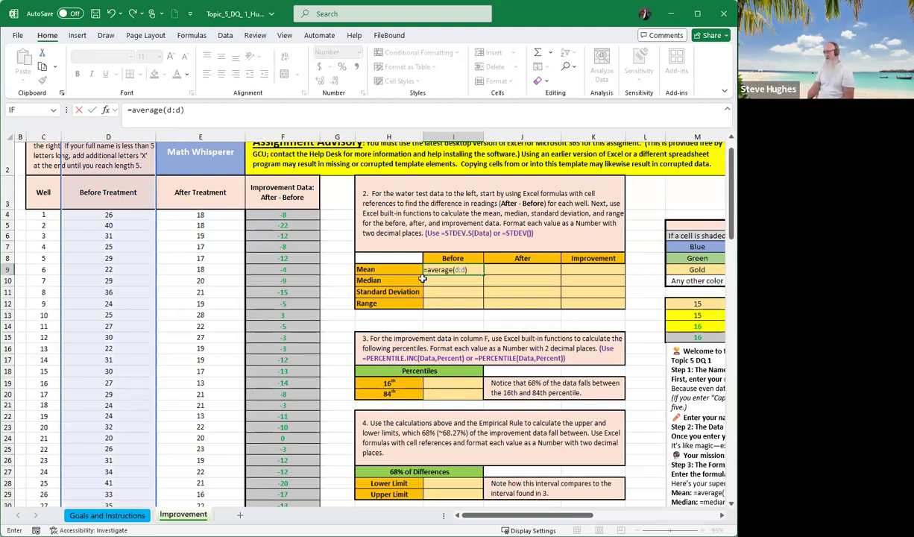
{"action": "key", "text": "Return"}
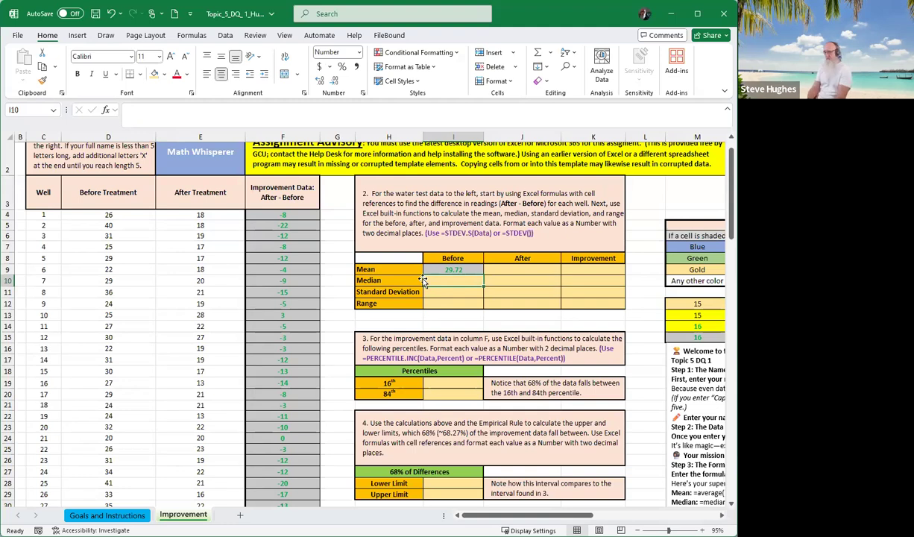
{"action": "type", "text": "="}
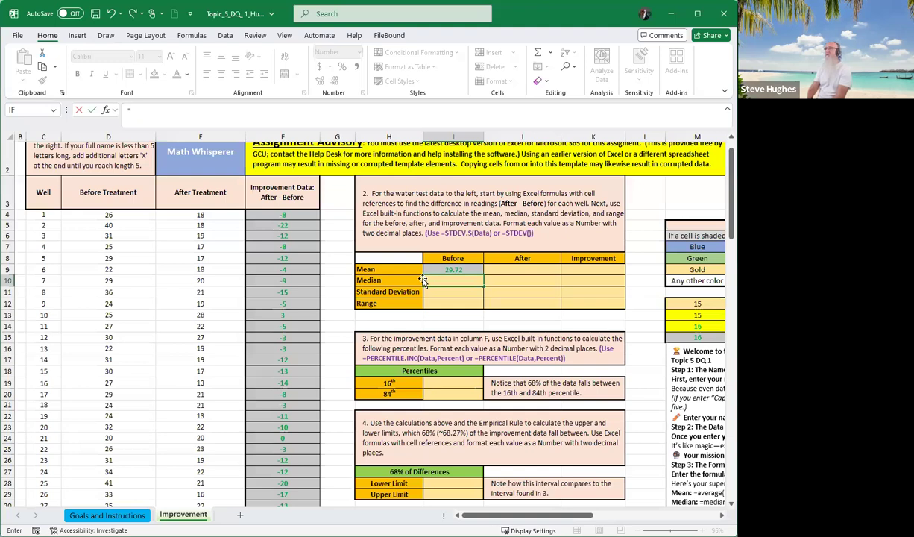
{"action": "type", "text": "median("}
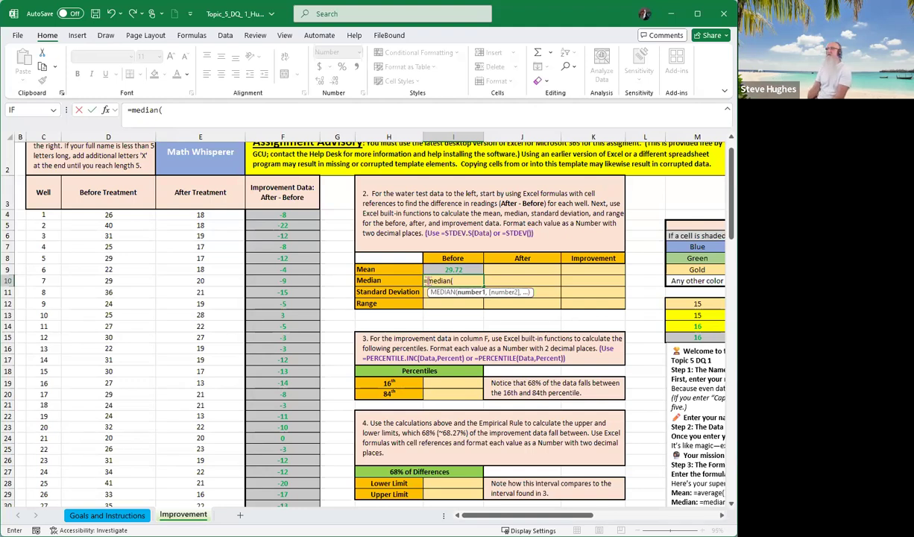
{"action": "type", "text": "d:d)"}
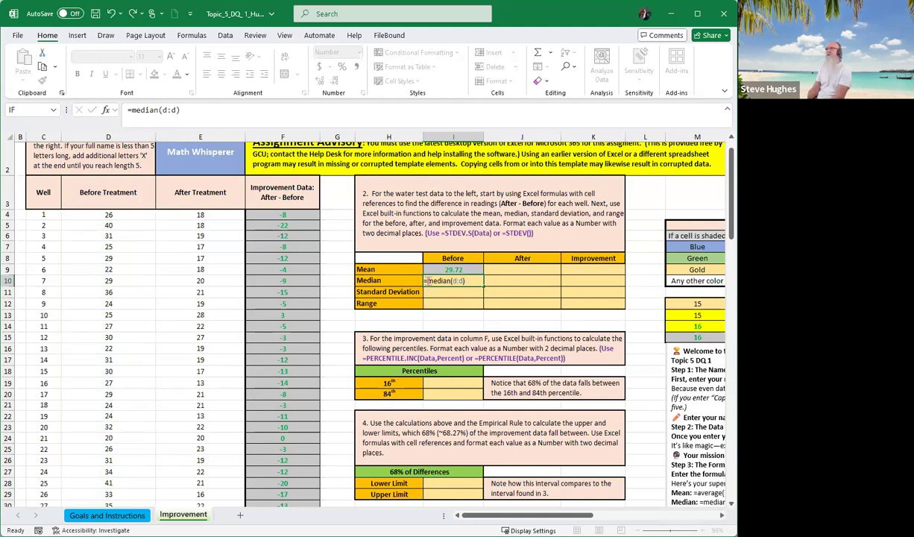
{"action": "key", "text": "Return"}
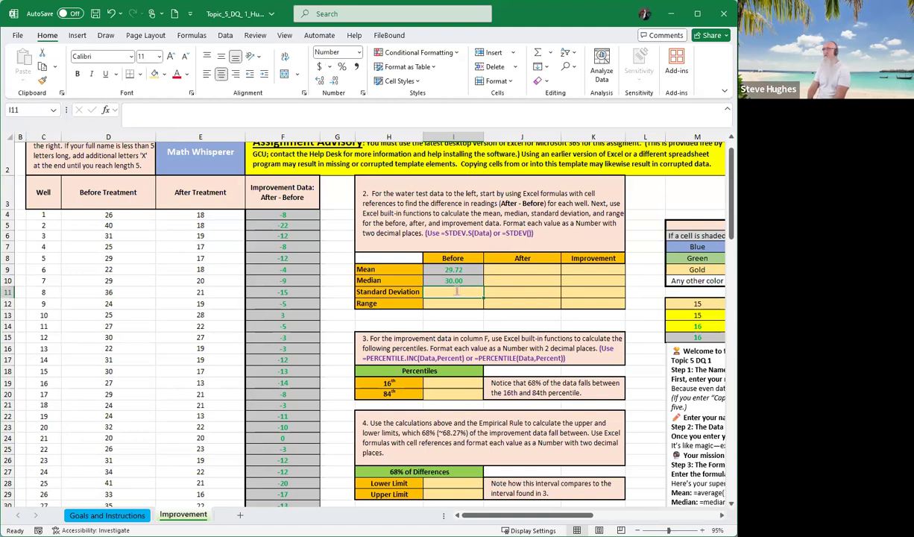
{"action": "type", "text": "="}
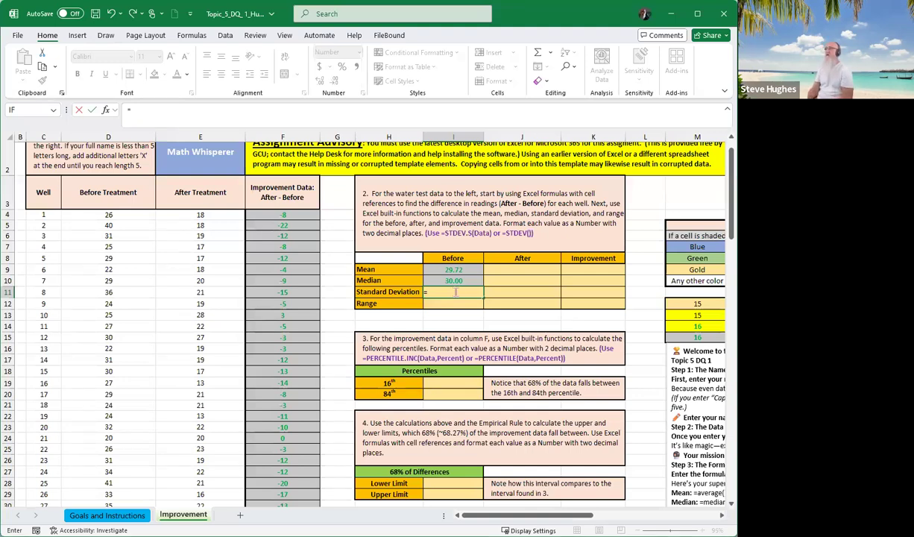
Enter =STDEV.S(D4:D33) and =MAX(D:D)-MIN(D:D), giving Before standard deviation 4.53 and range 21.00
{"action": "type", "text": "stdev.s(d4:d33)"}
{"action": "key", "text": "Return"}
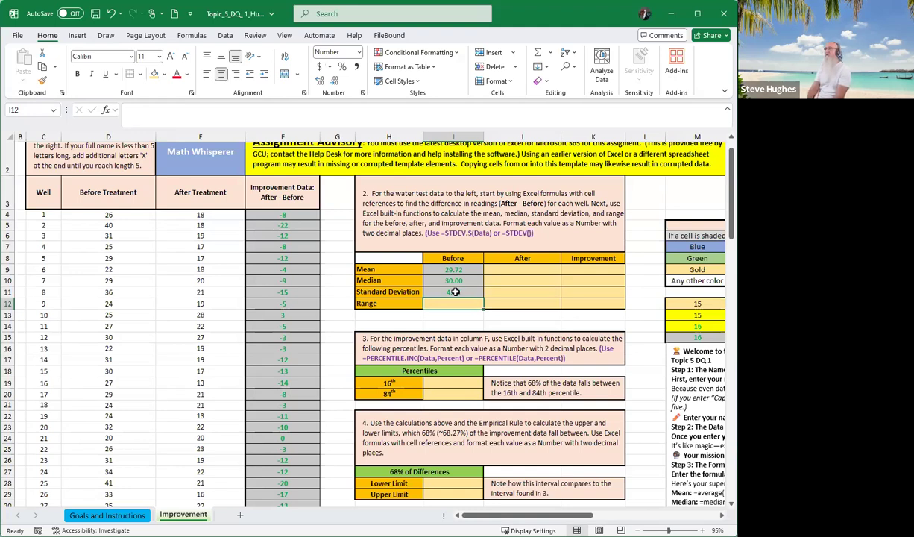
{"action": "type", "text": "="}
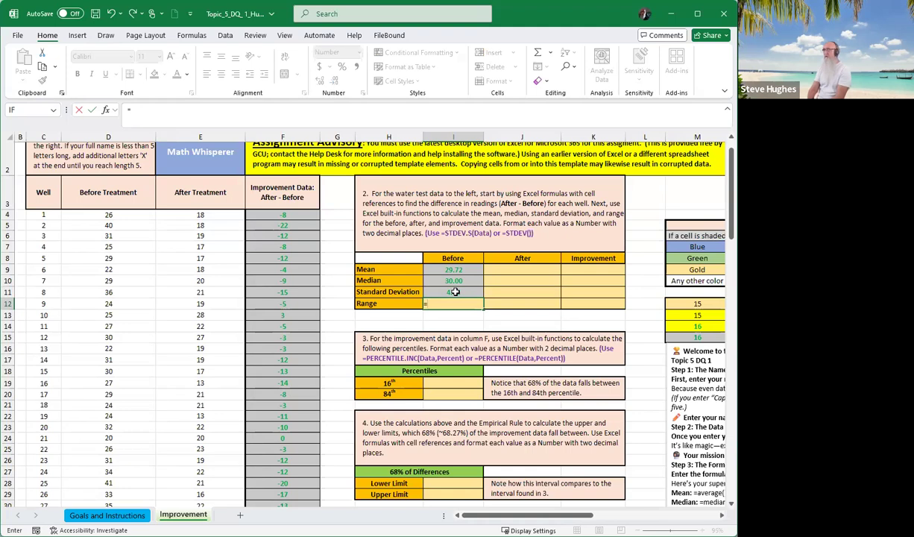
{"action": "type", "text": "max(d:d)"}
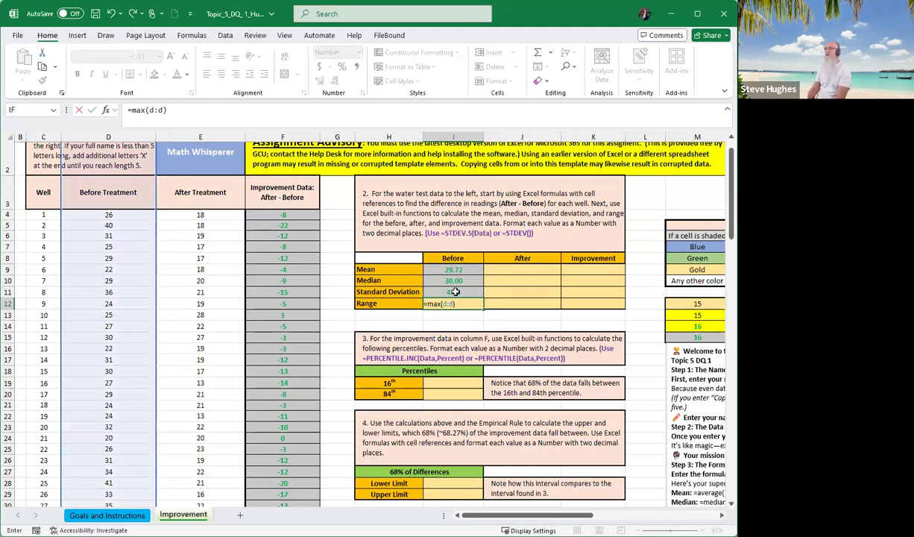
{"action": "type", "text": "-min(d:d)"}
{"action": "key", "text": "Return"}
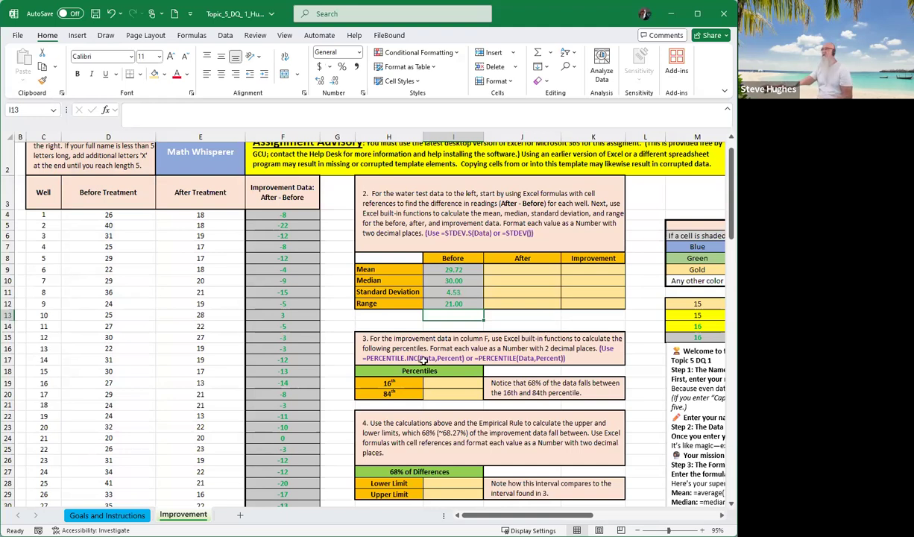
Fill the four Before statistics right into the After and Improvement columns of the table
{"action": "left_click_drag", "start_coordinate": [451, 269], "coordinate": [580, 312]}
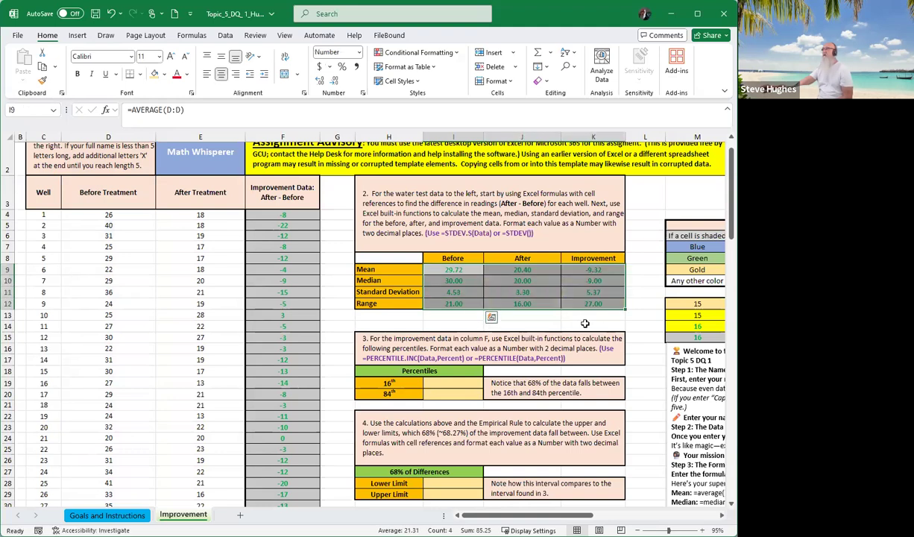
{"action": "left_click", "coordinate": [450, 322]}
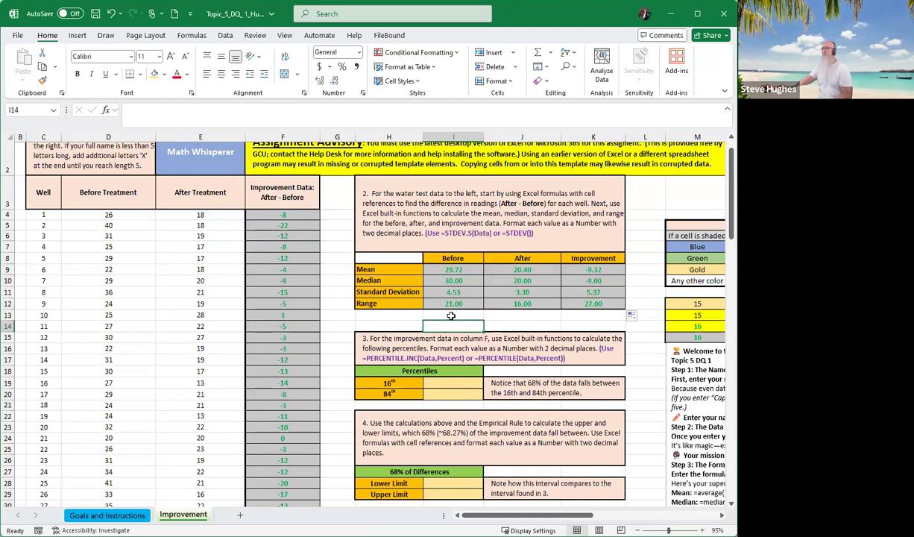
Enter =PERCENTILE.INC(F:F,.16) in the 16th percentile cell, returning -15.00
{"action": "scroll", "coordinate": [451, 394], "scroll_direction": "down", "scroll_amount": 1}
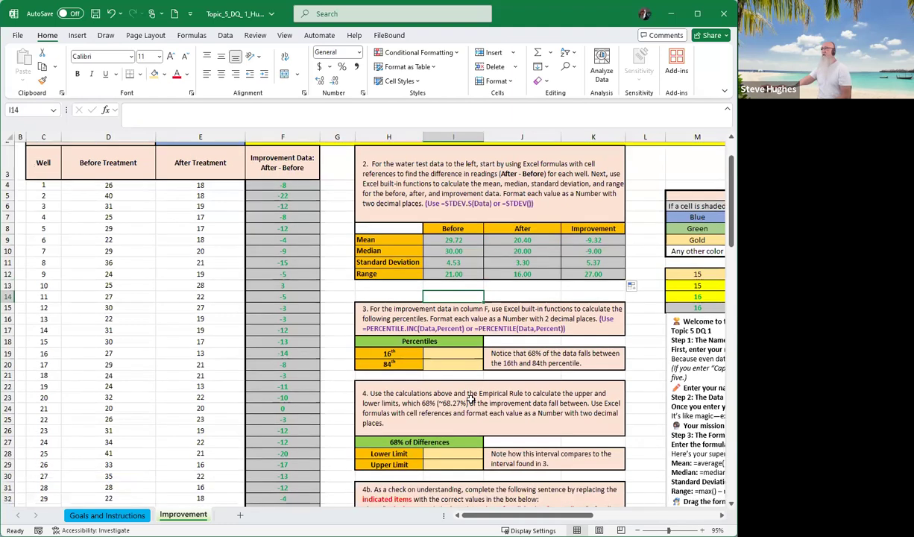
{"action": "left_click", "coordinate": [451, 361]}
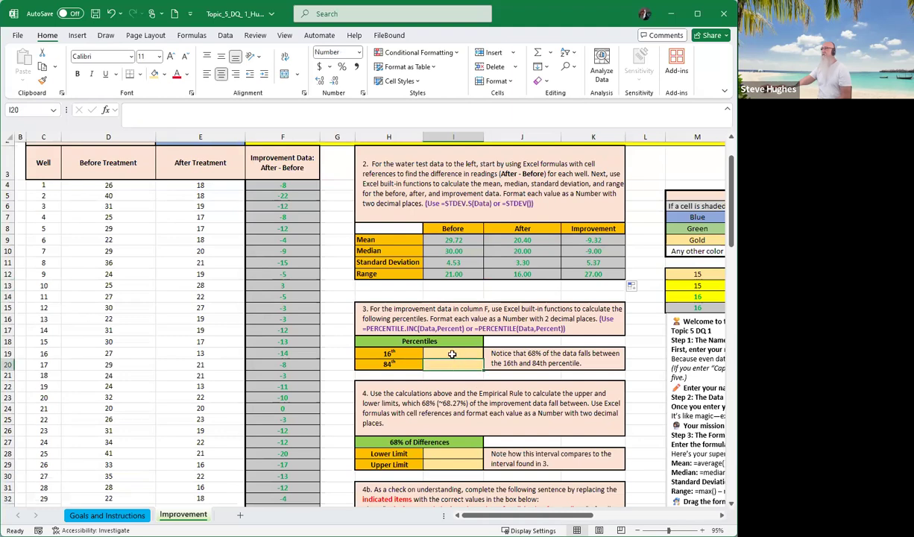
{"action": "left_click", "coordinate": [451, 355]}
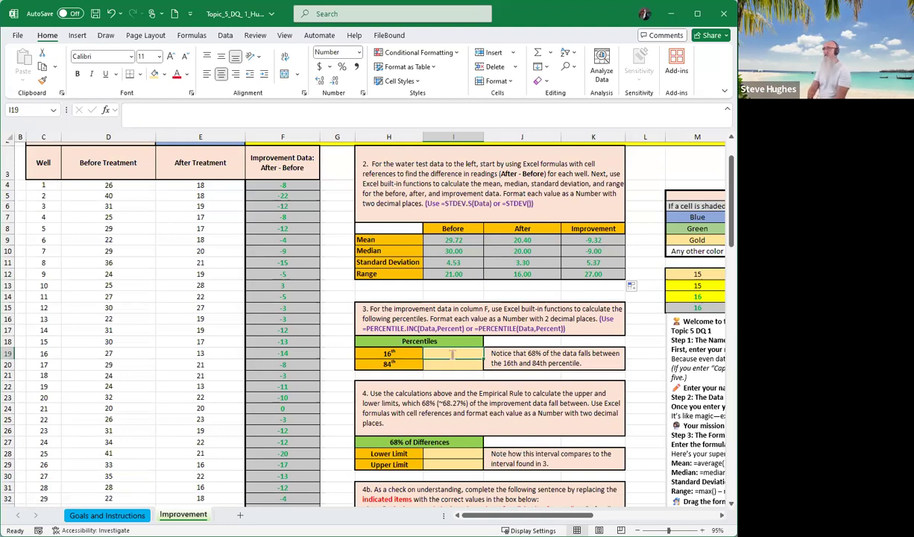
{"action": "type", "text": "="}
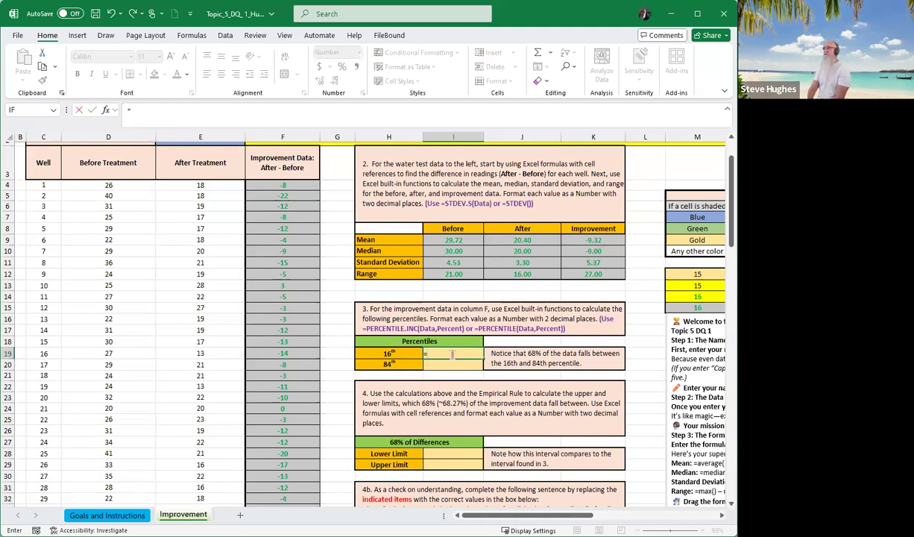
{"action": "type", "text": "perc"}
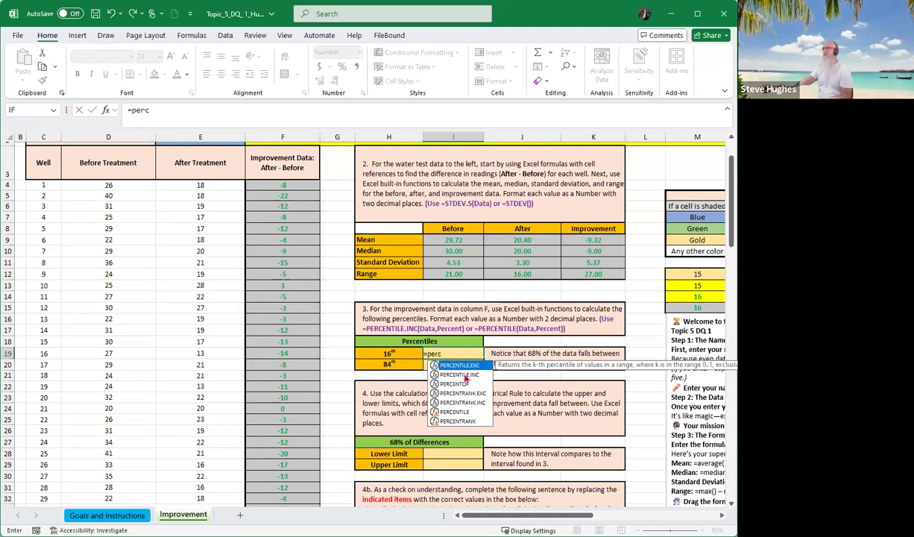
{"action": "double_click", "coordinate": [461, 374]}
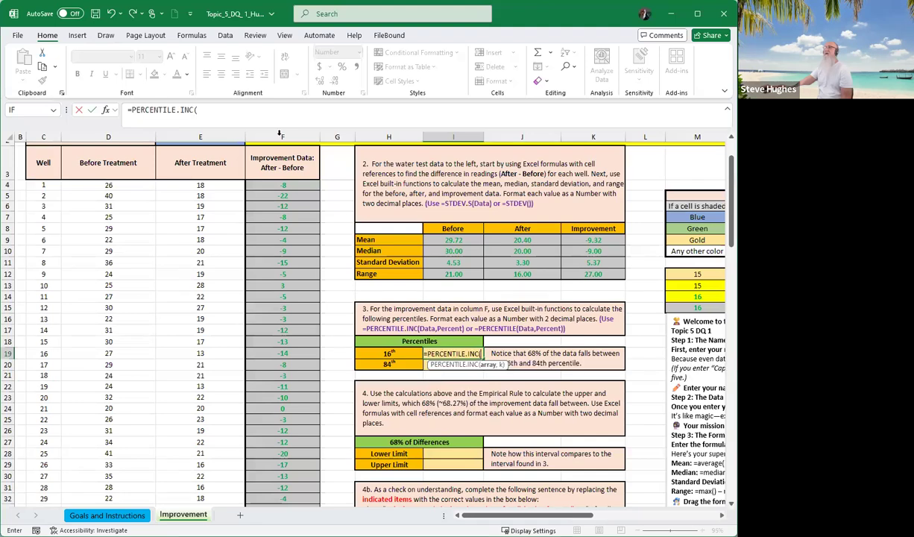
{"action": "left_click", "coordinate": [233, 109]}
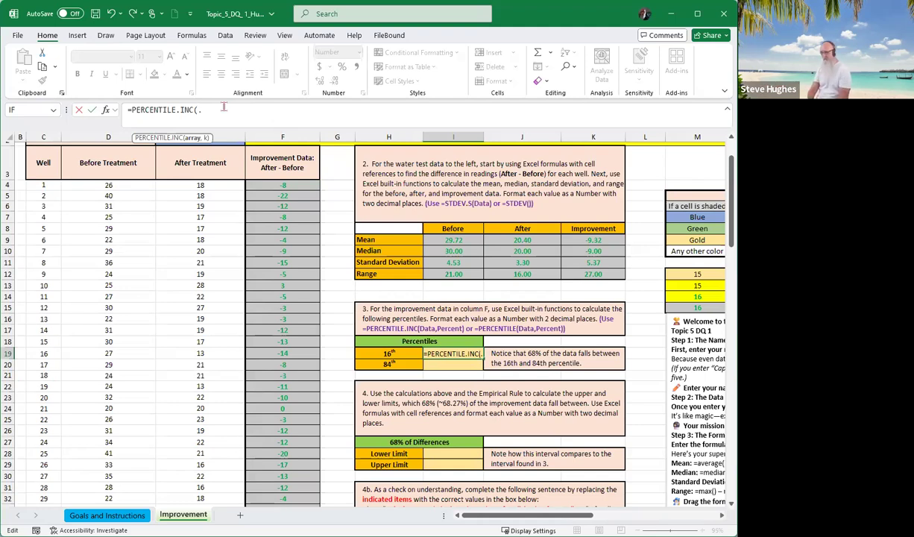
{"action": "type", "text": "16"}
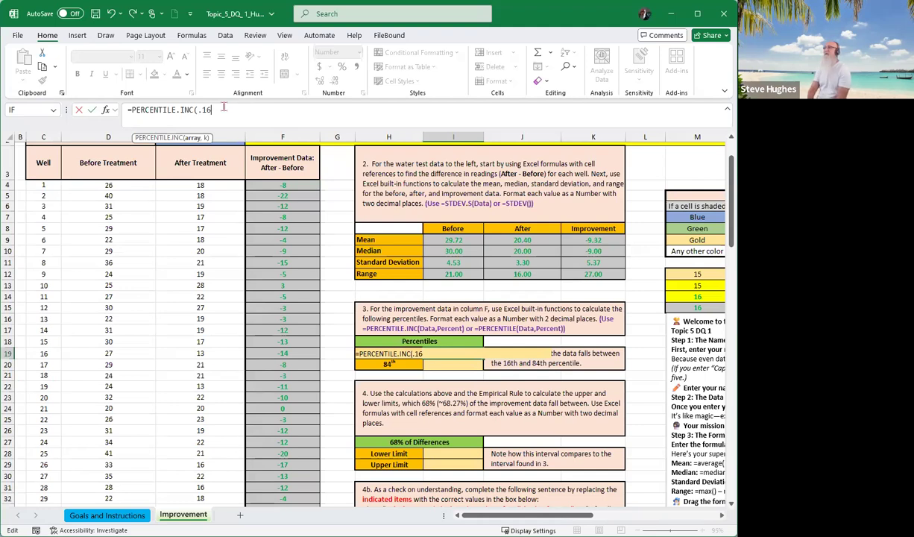
{"action": "key", "text": "BackSpace"}
{"action": "key", "text": "BackSpace"}
{"action": "key", "text": "BackSpace"}
{"action": "type", "text": "f:f,.17"}
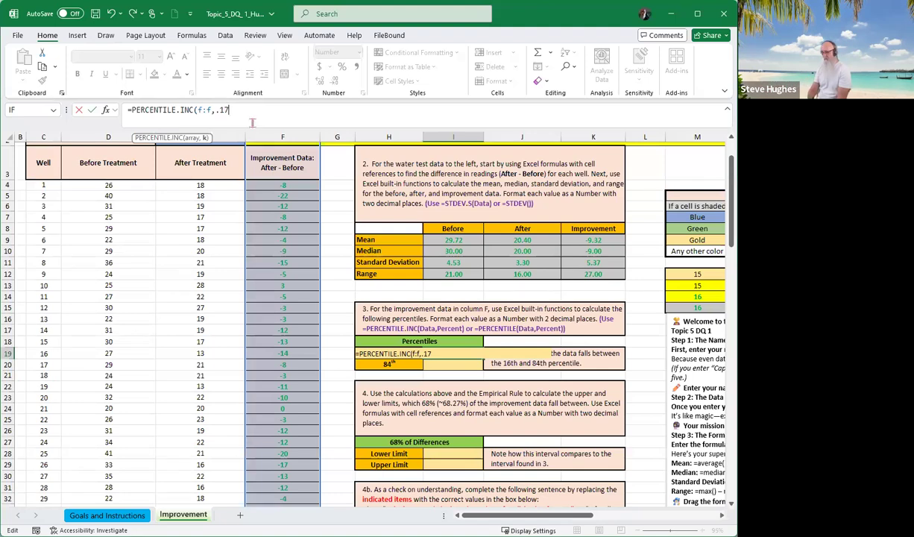
{"action": "key", "text": "BackSpace"}
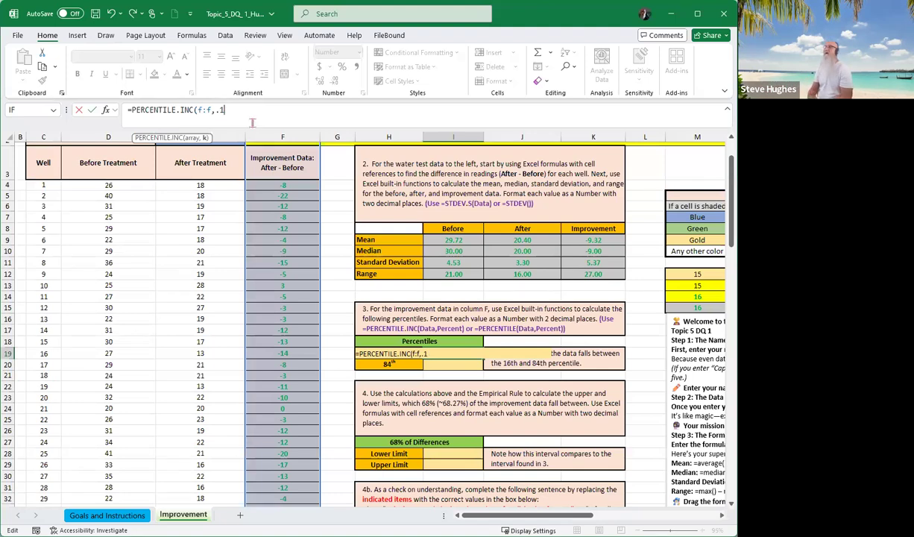
{"action": "type", "text": "6)"}
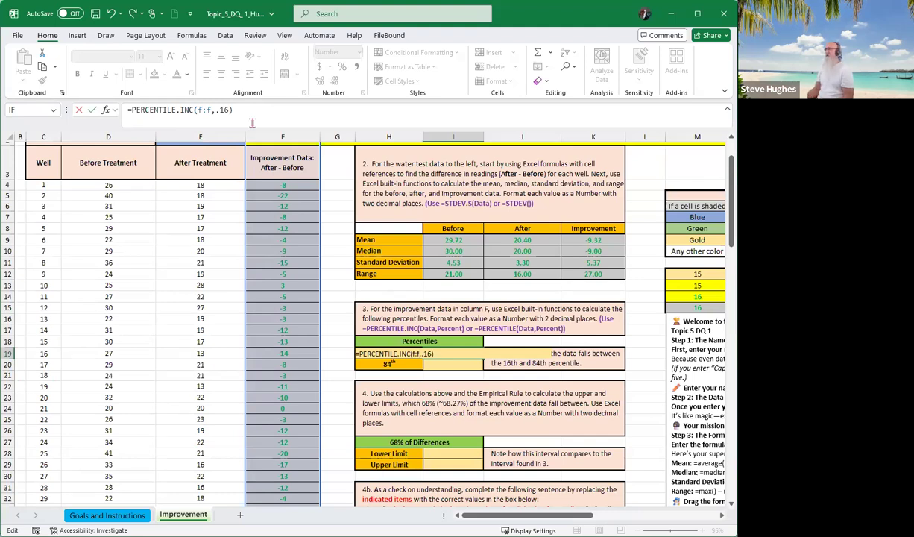
{"action": "key", "text": "Return"}
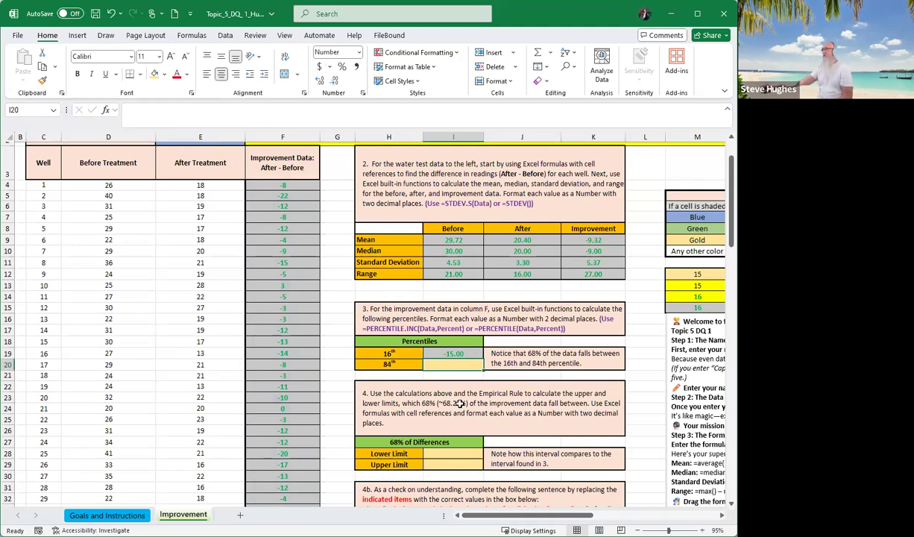
Enter =K9-K11 in the Lower Limit cell, giving -14.69
{"action": "scroll", "coordinate": [444, 394], "scroll_direction": "down", "scroll_amount": 1}
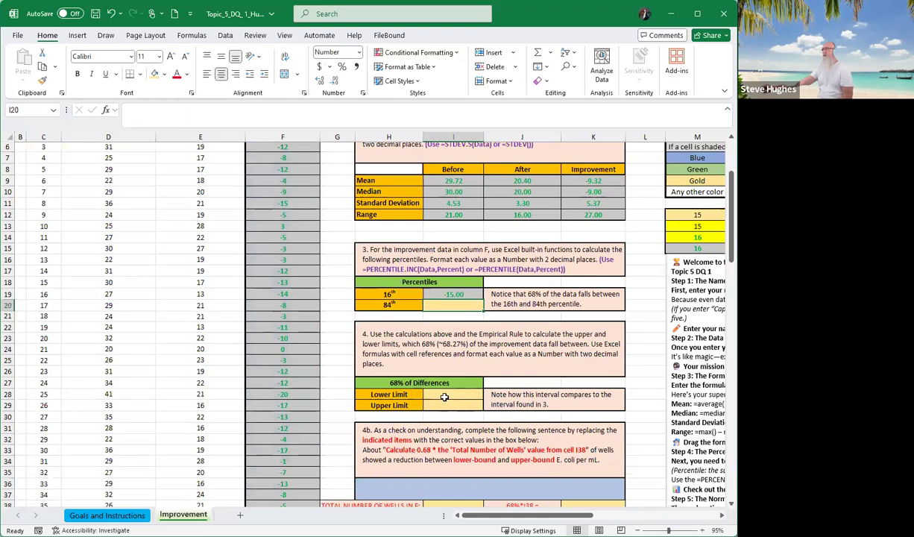
{"action": "left_click", "coordinate": [444, 397]}
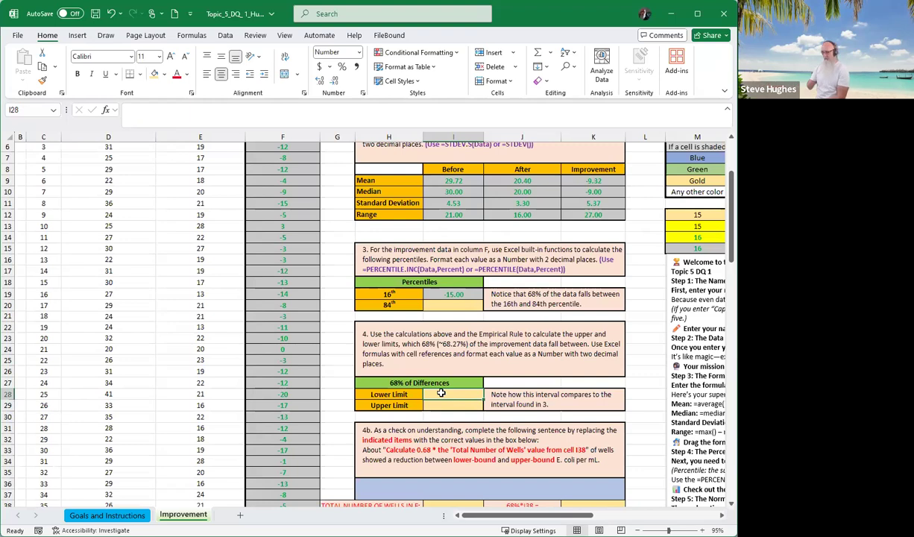
{"action": "type", "text": "="}
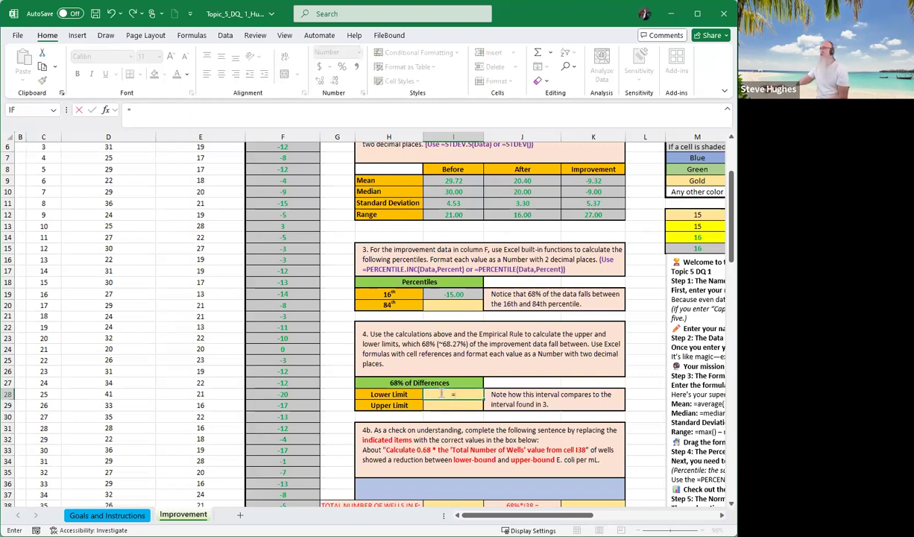
{"action": "left_click", "coordinate": [586, 181]}
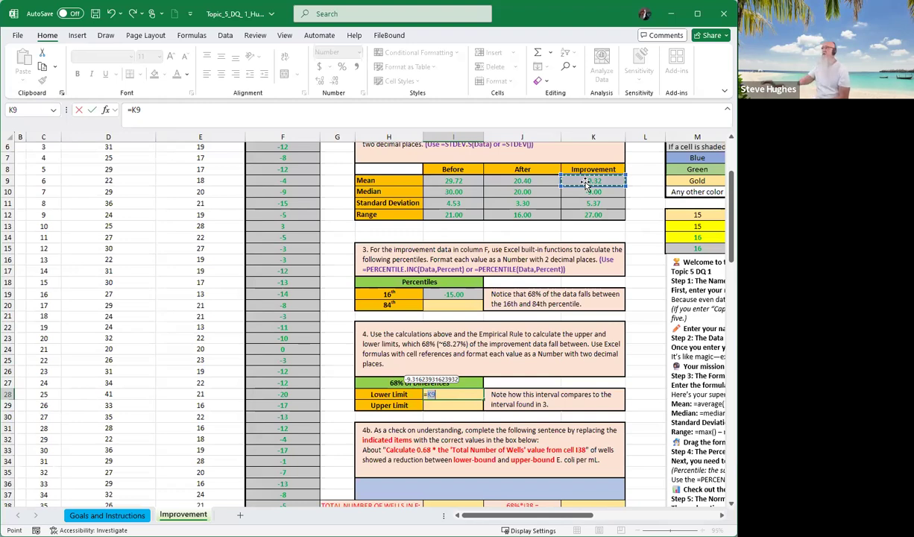
{"action": "type", "text": "-"}
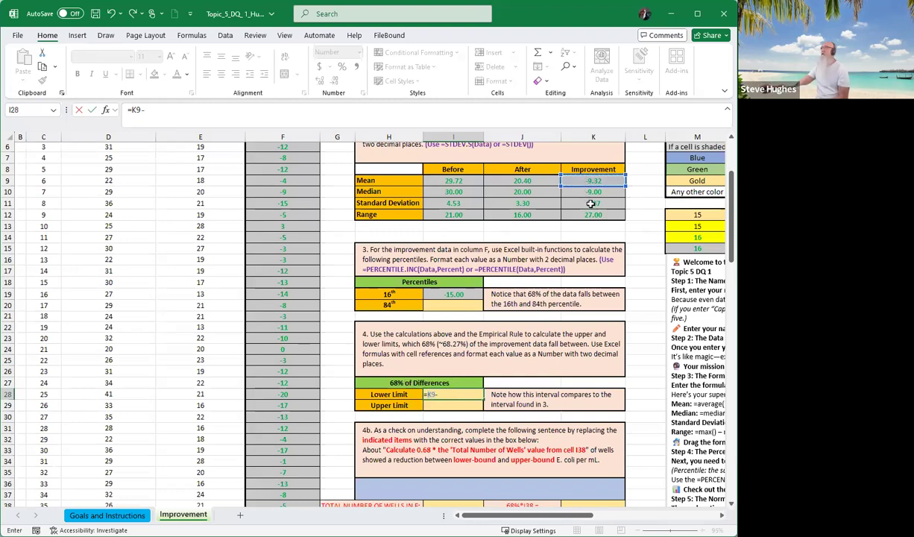
{"action": "left_click", "coordinate": [590, 202]}
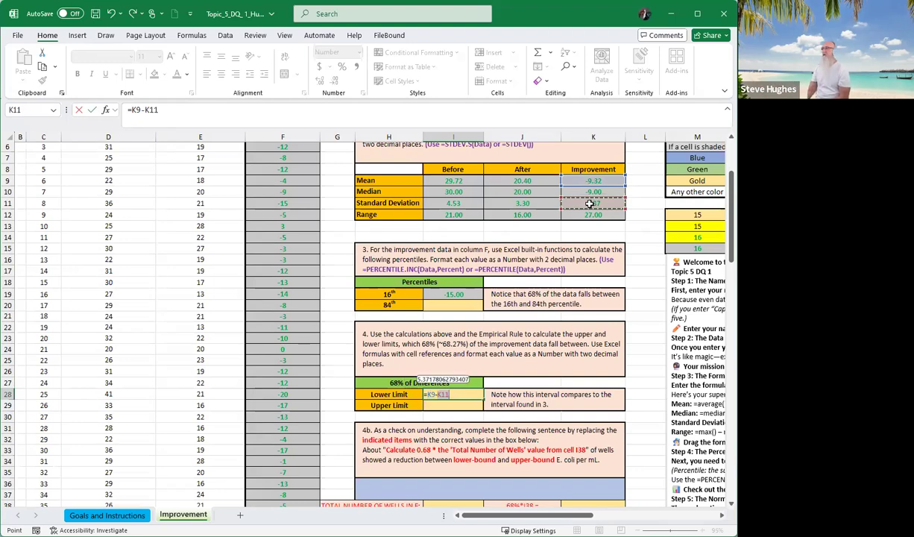
{"action": "key", "text": "Return"}
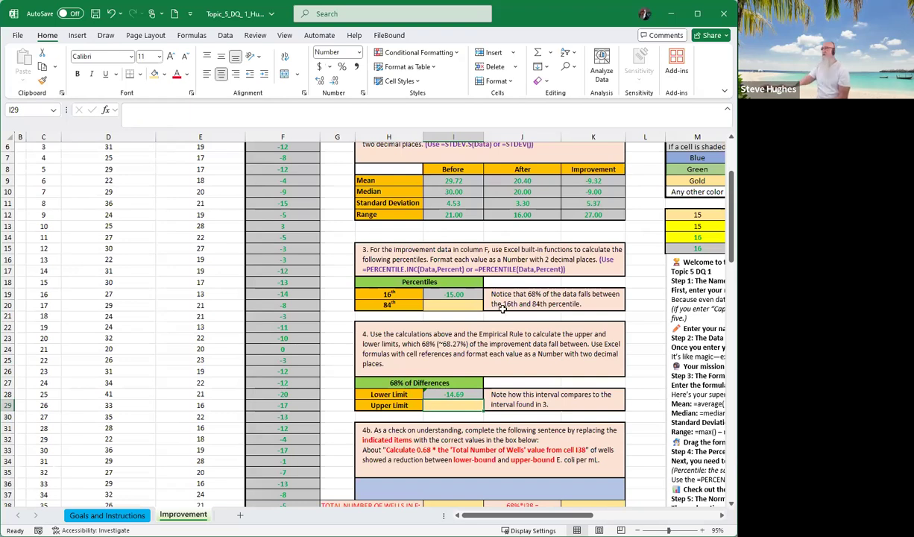
{"action": "scroll", "coordinate": [502, 309], "scroll_direction": "down", "scroll_amount": 4}
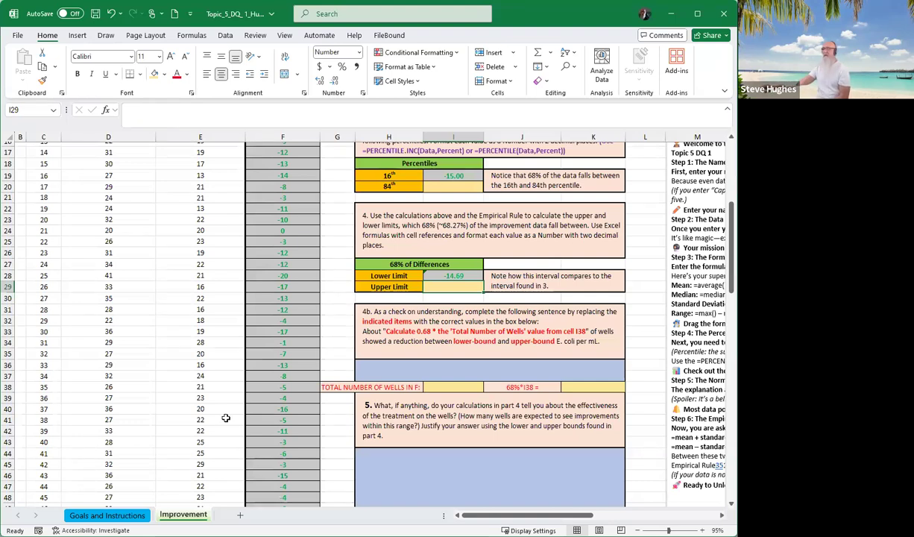
{"action": "left_click", "coordinate": [131, 515]}
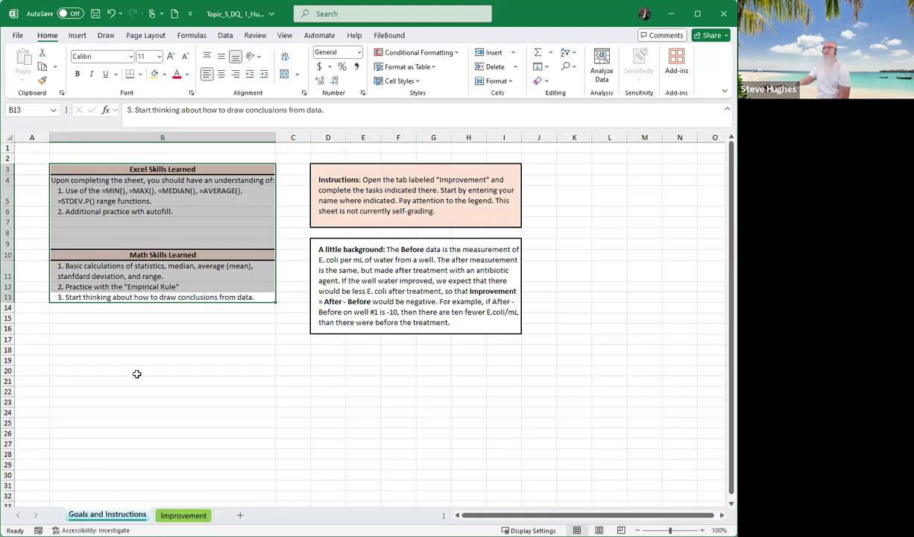
{"action": "left_click", "coordinate": [132, 210]}
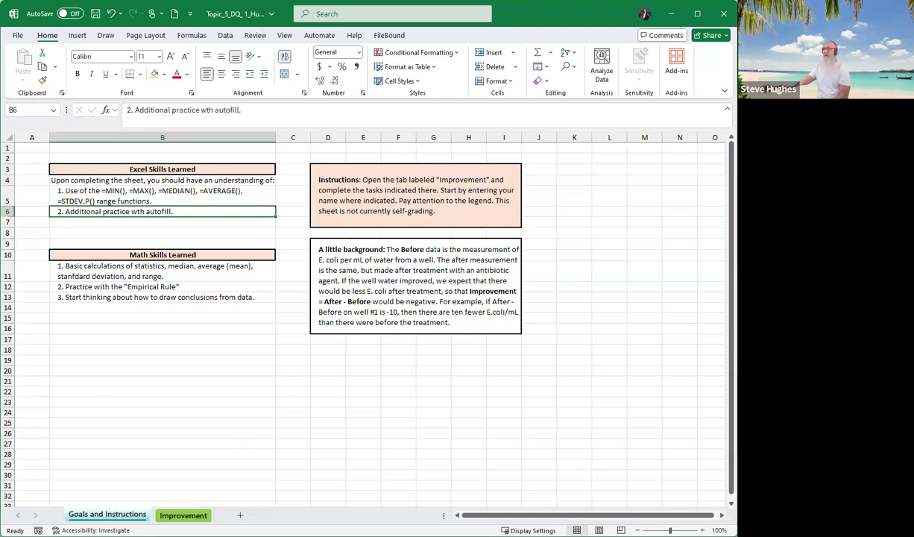
{"action": "left_click", "coordinate": [182, 515]}
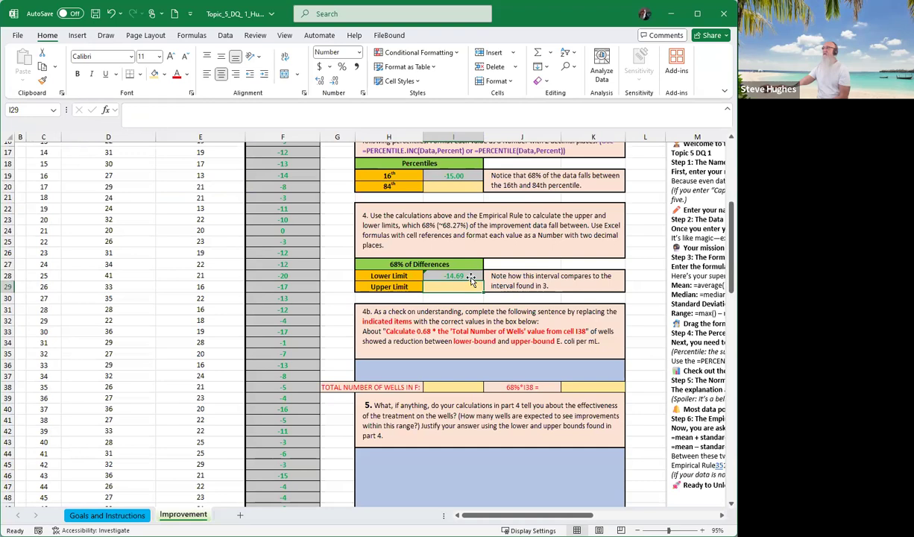
{"action": "scroll", "coordinate": [471, 278], "scroll_direction": "up", "scroll_amount": 1}
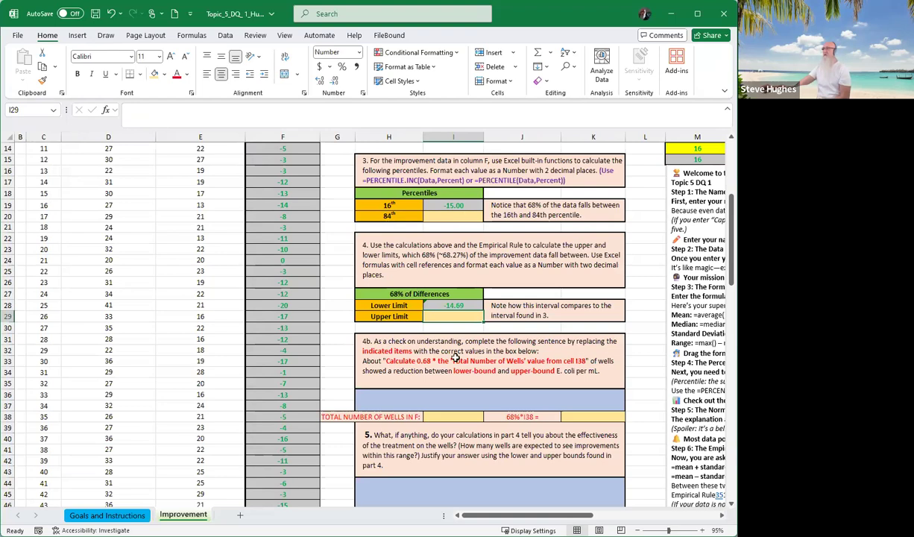
{"action": "scroll", "coordinate": [456, 356], "scroll_direction": "down", "scroll_amount": 1}
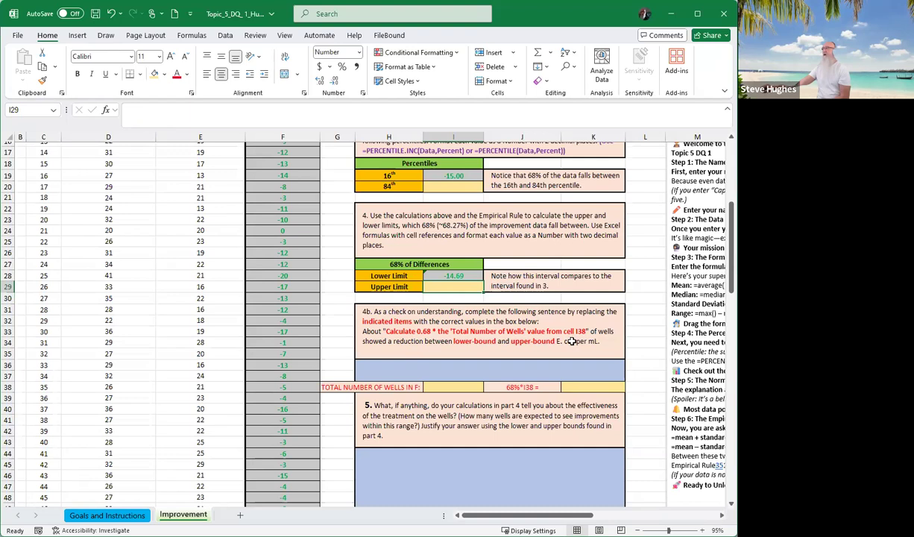
{"action": "left_click", "coordinate": [445, 386]}
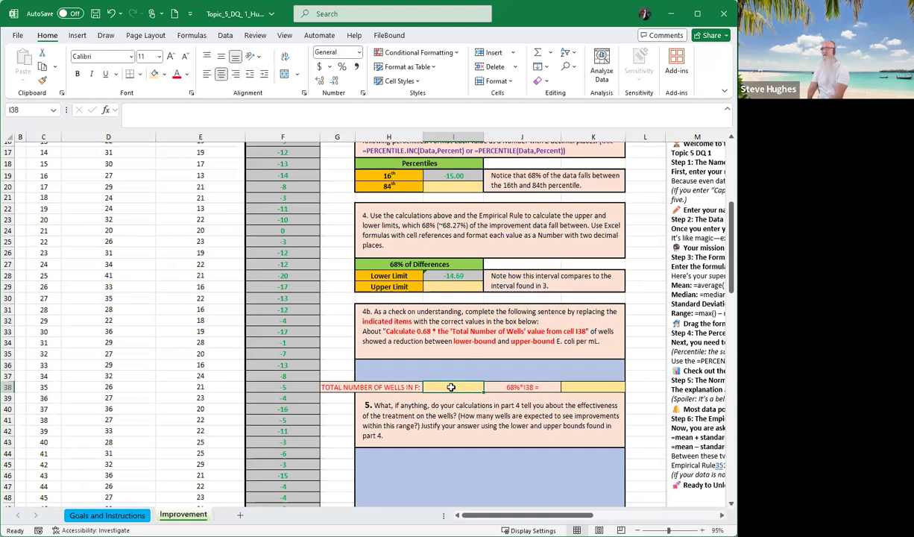
Enter =COUNT(F1:F48) in I38, showing 117 wells
{"action": "type", "text": "="}
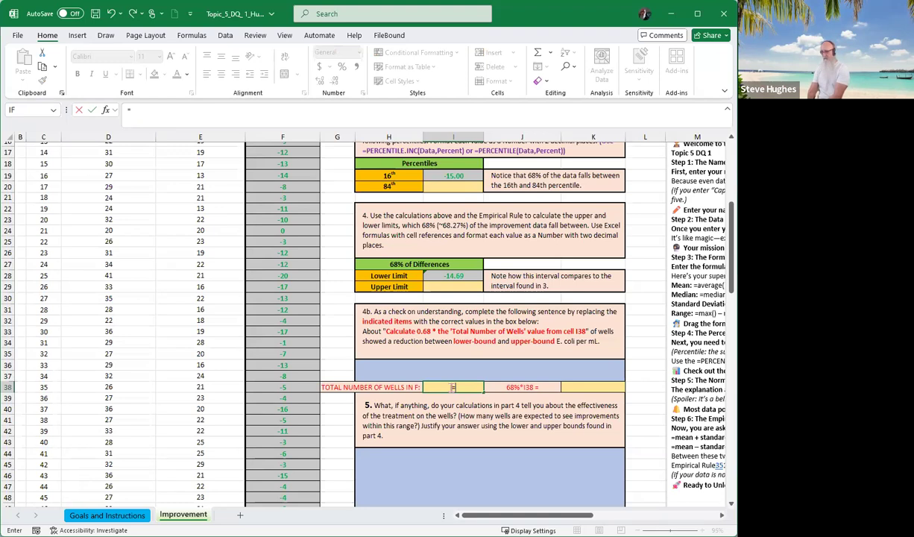
{"action": "type", "text": "count(f1:"}
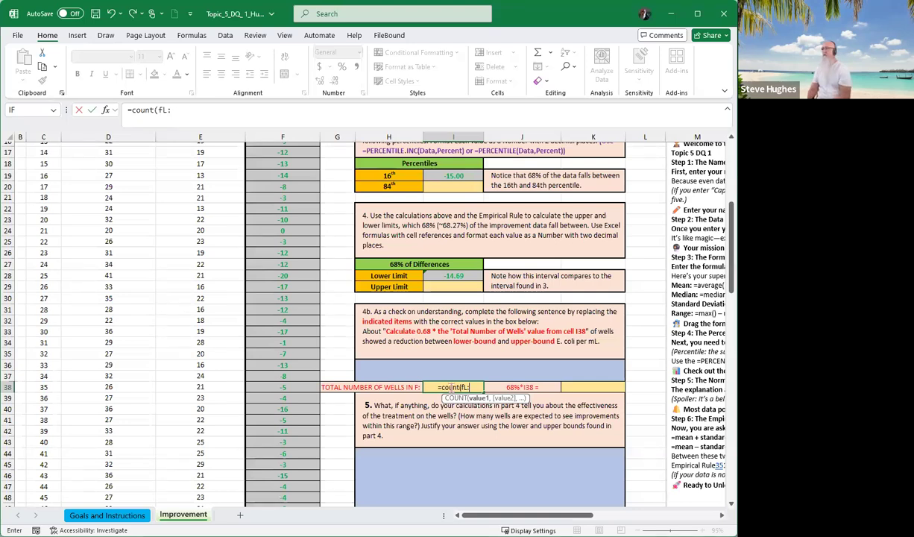
{"action": "type", "text": "f48)"}
{"action": "key", "text": "Return"}
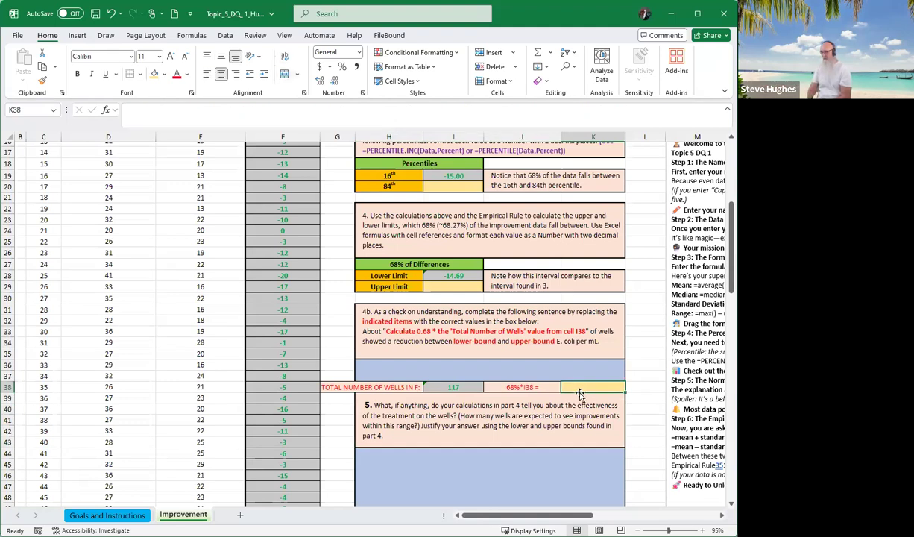
Enter =.68*I38 in K38 to estimate 79.56 wells within the 68% interval
{"action": "type", "text": "="}
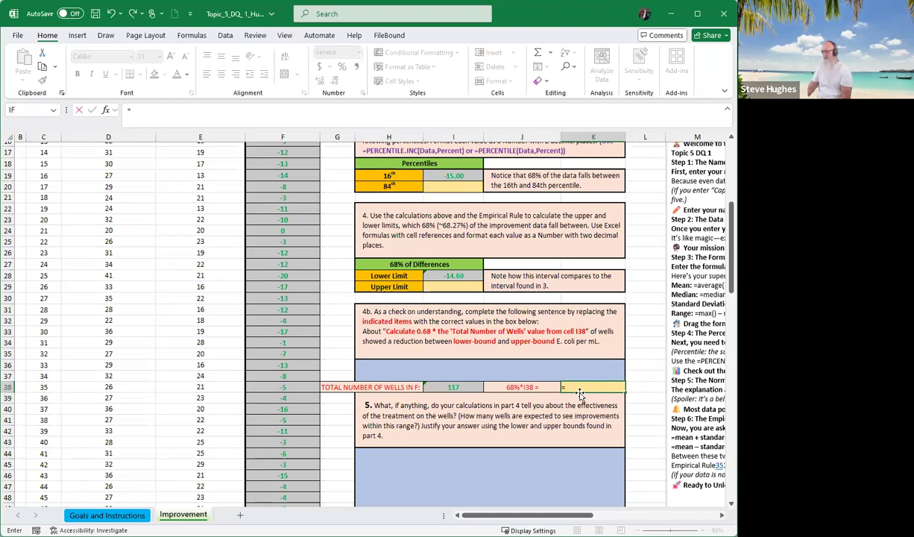
{"action": "type", "text": ".68*"}
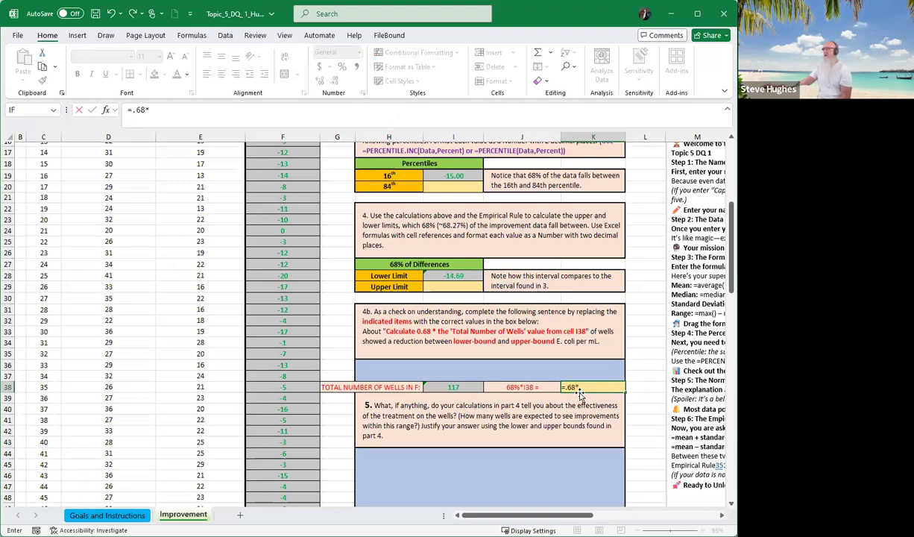
{"action": "left_click", "coordinate": [458, 387]}
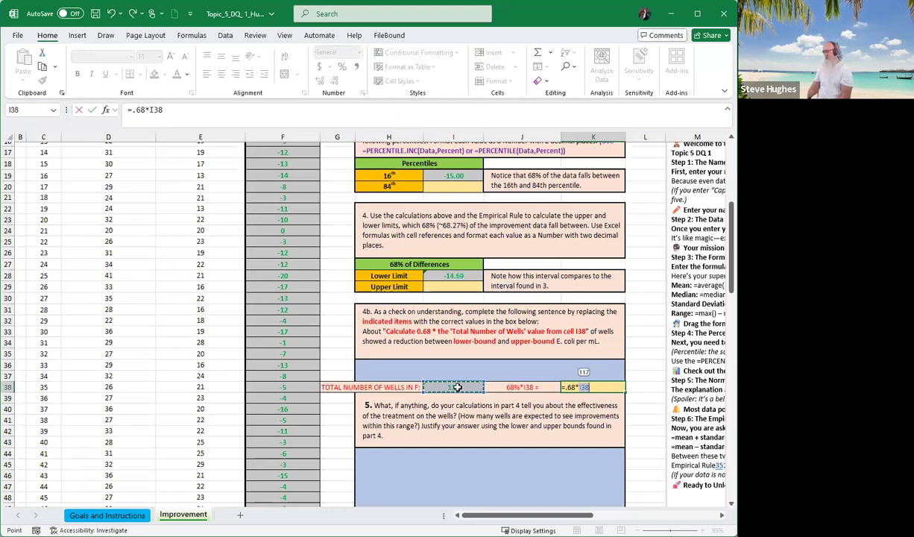
{"action": "key", "text": "Return"}
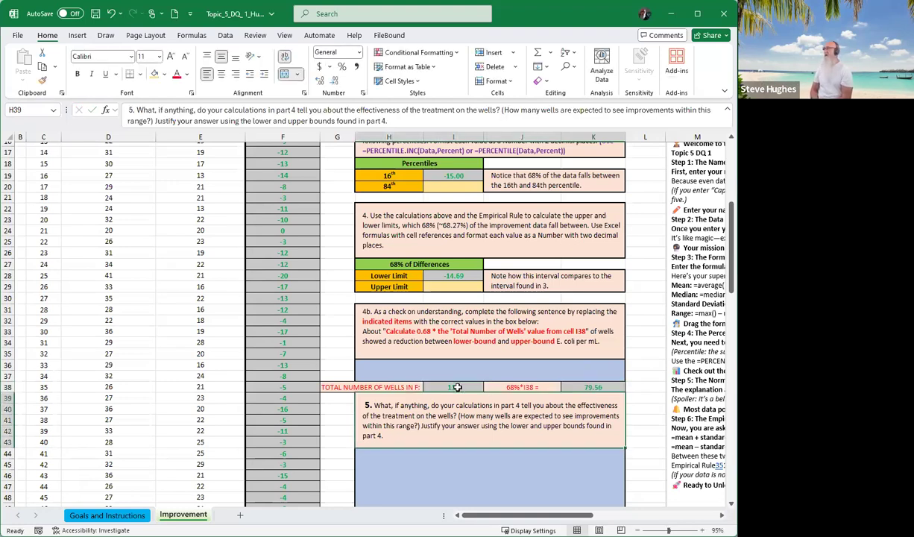